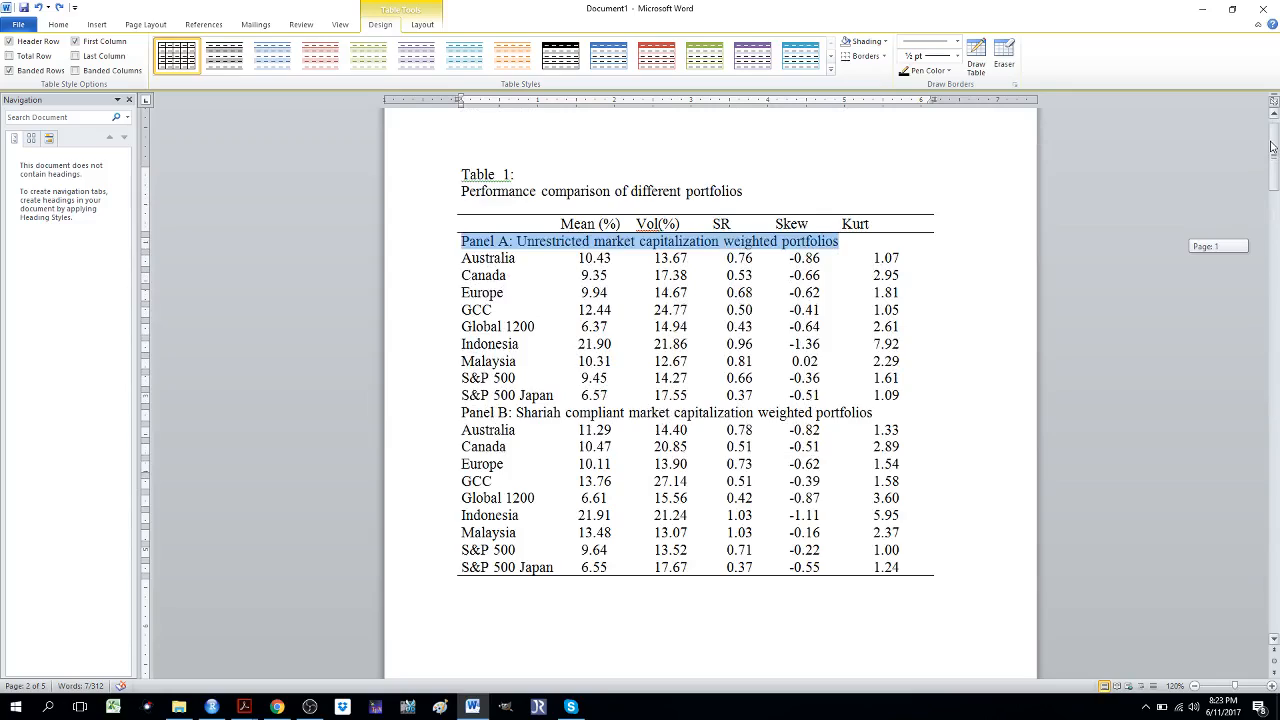
# Compare the Panel A and Panel B heading rows of the finished Table 1 with those in the bordered copy on page 2
pyautogui.moveTo(1271, 147); pyautogui.dragTo(1274, 250)
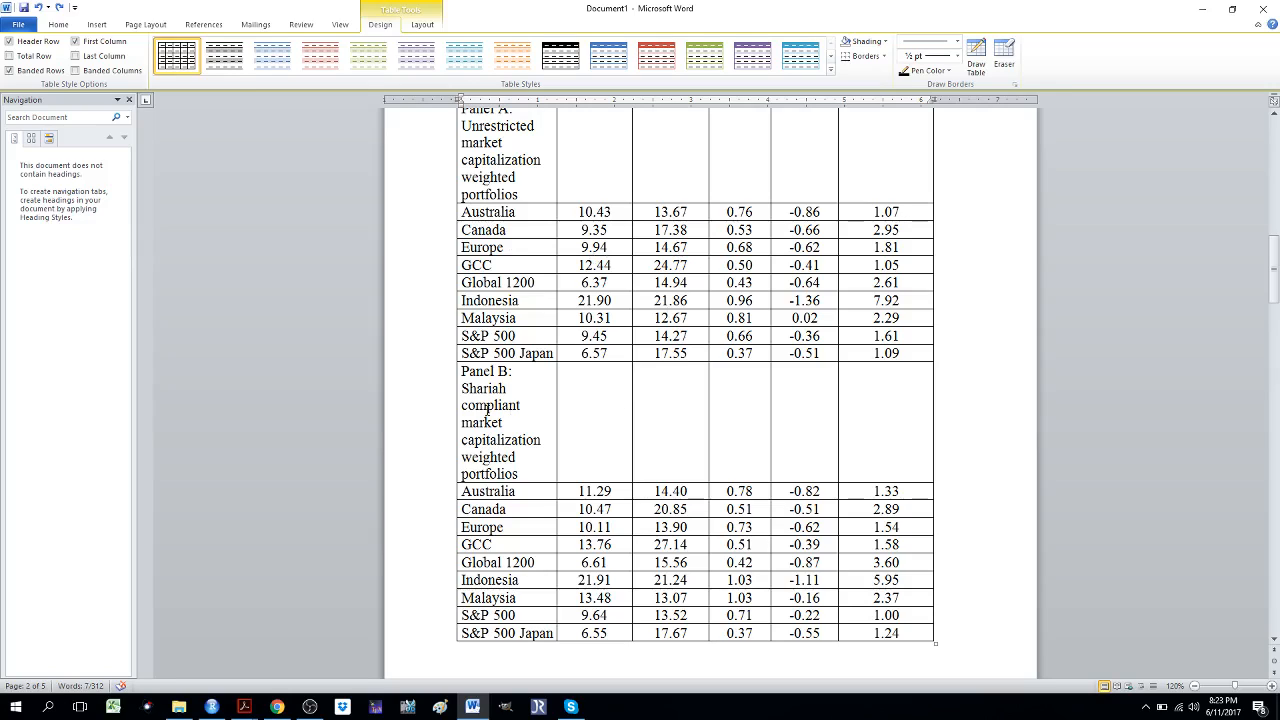
pyautogui.moveTo(521, 476); pyautogui.dragTo(456, 372)
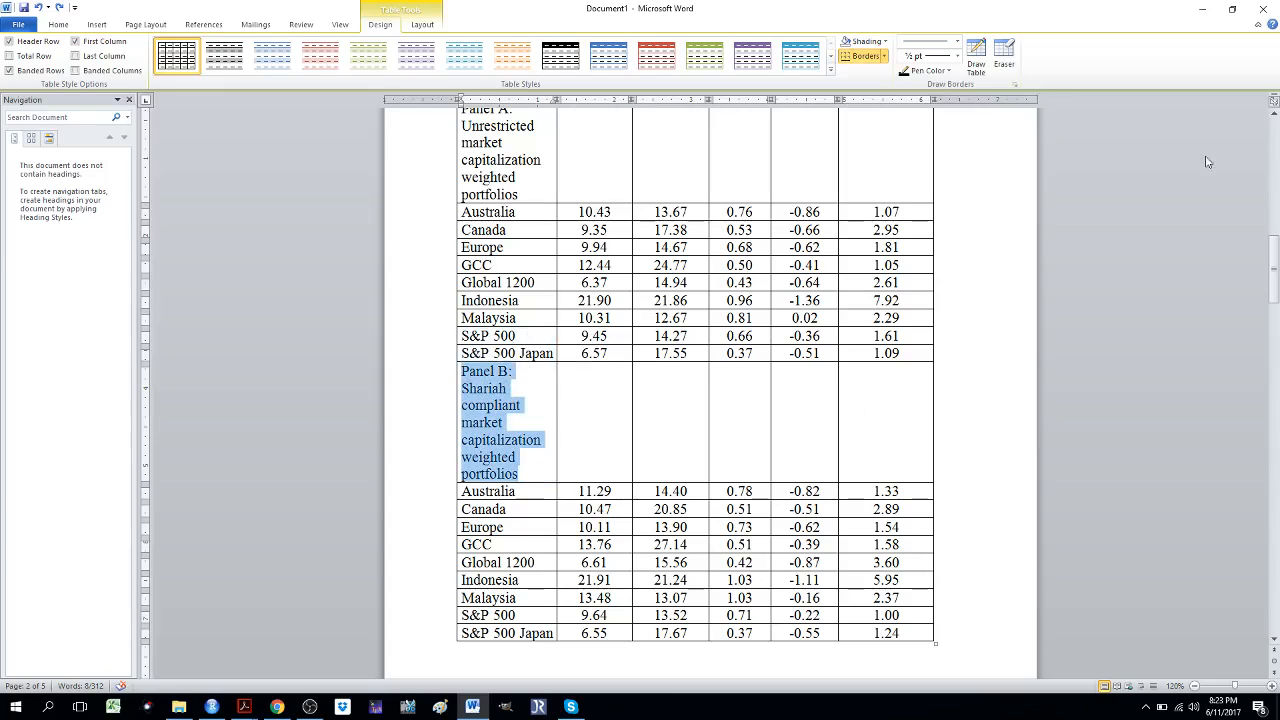
pyautogui.moveTo(1276, 277); pyautogui.dragTo(1276, 262)
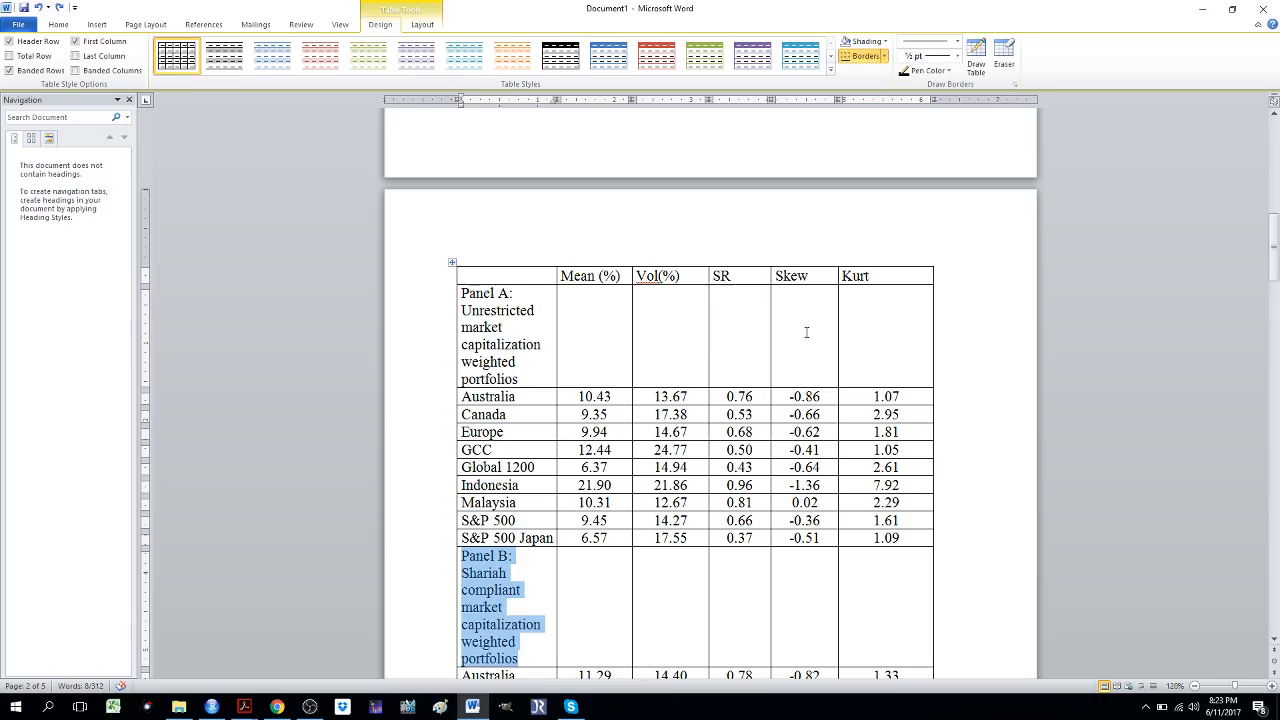
pyautogui.moveTo(1276, 247); pyautogui.dragTo(1270, 157)
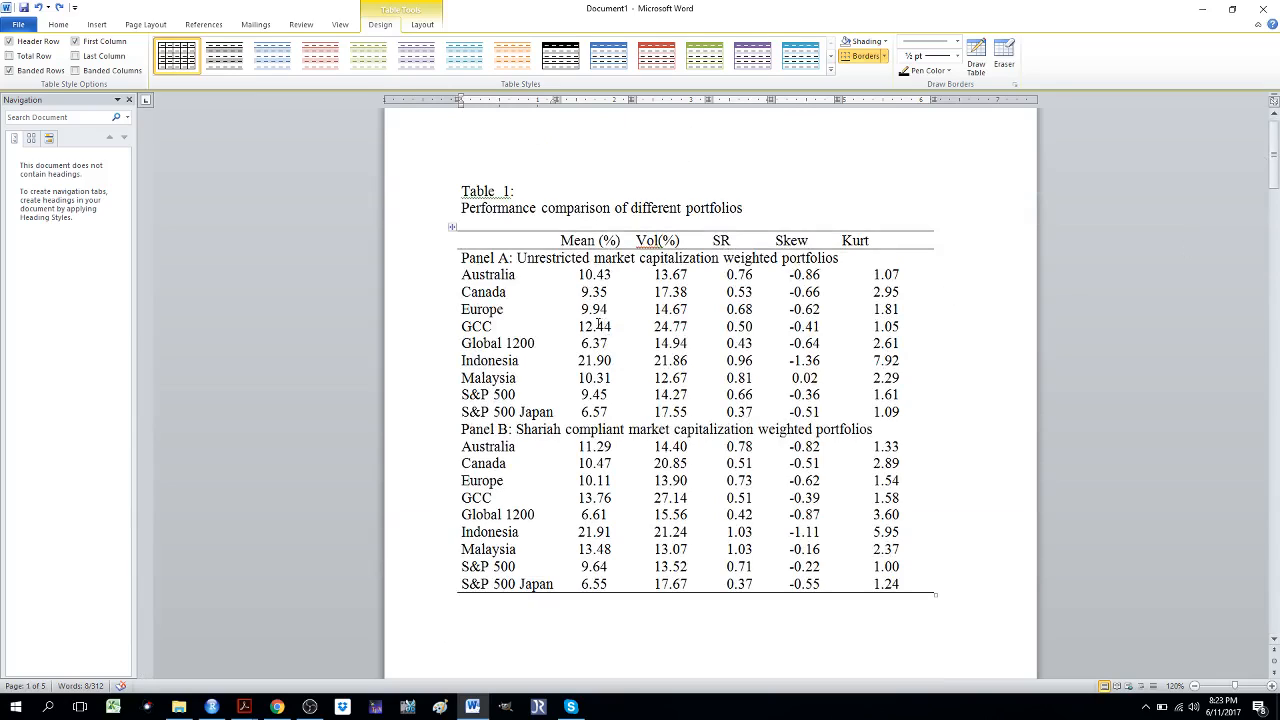
pyautogui.click(470, 257)
pyautogui.moveTo(462, 258); pyautogui.dragTo(847, 262)
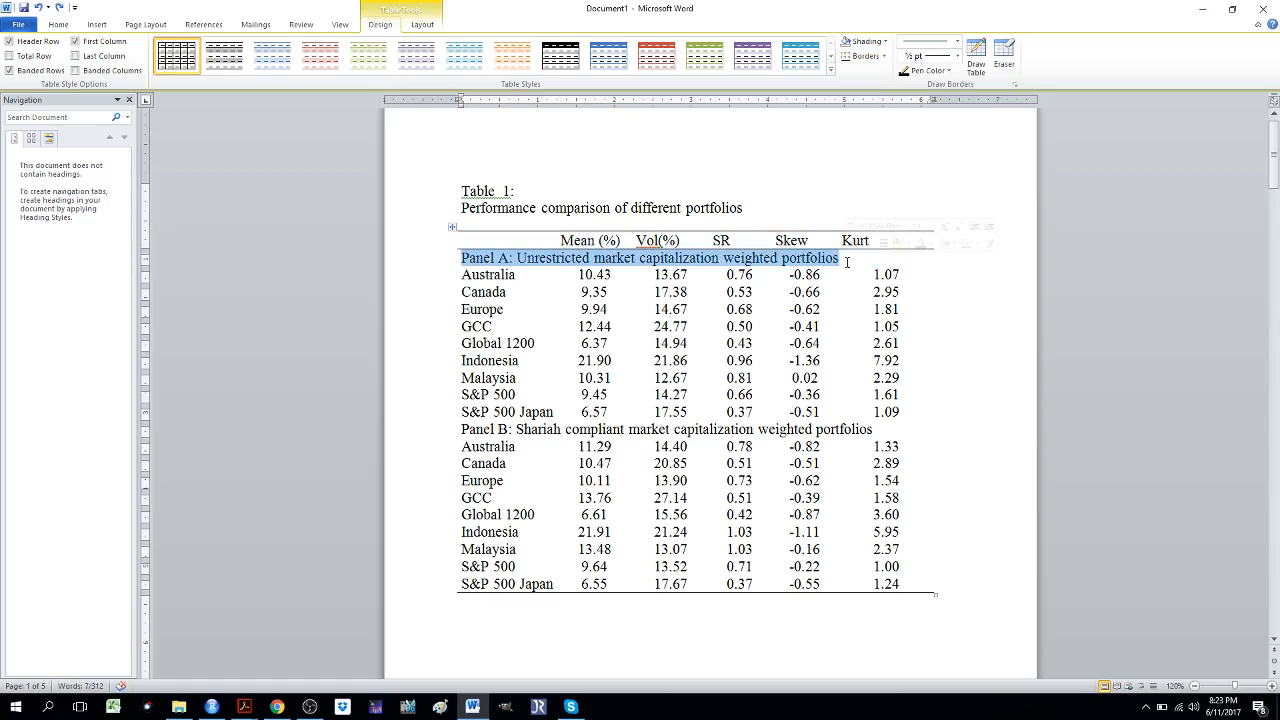
pyautogui.click(1274, 160)
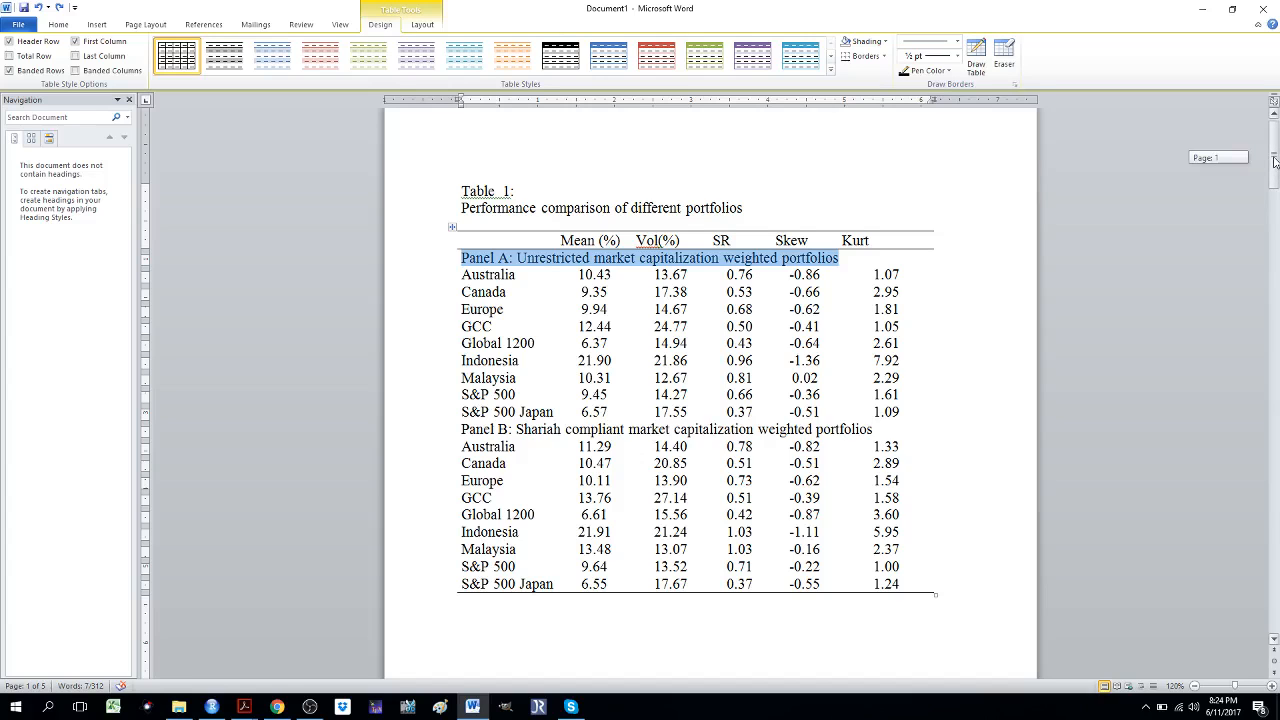
pyautogui.moveTo(1274, 160); pyautogui.dragTo(1277, 263)
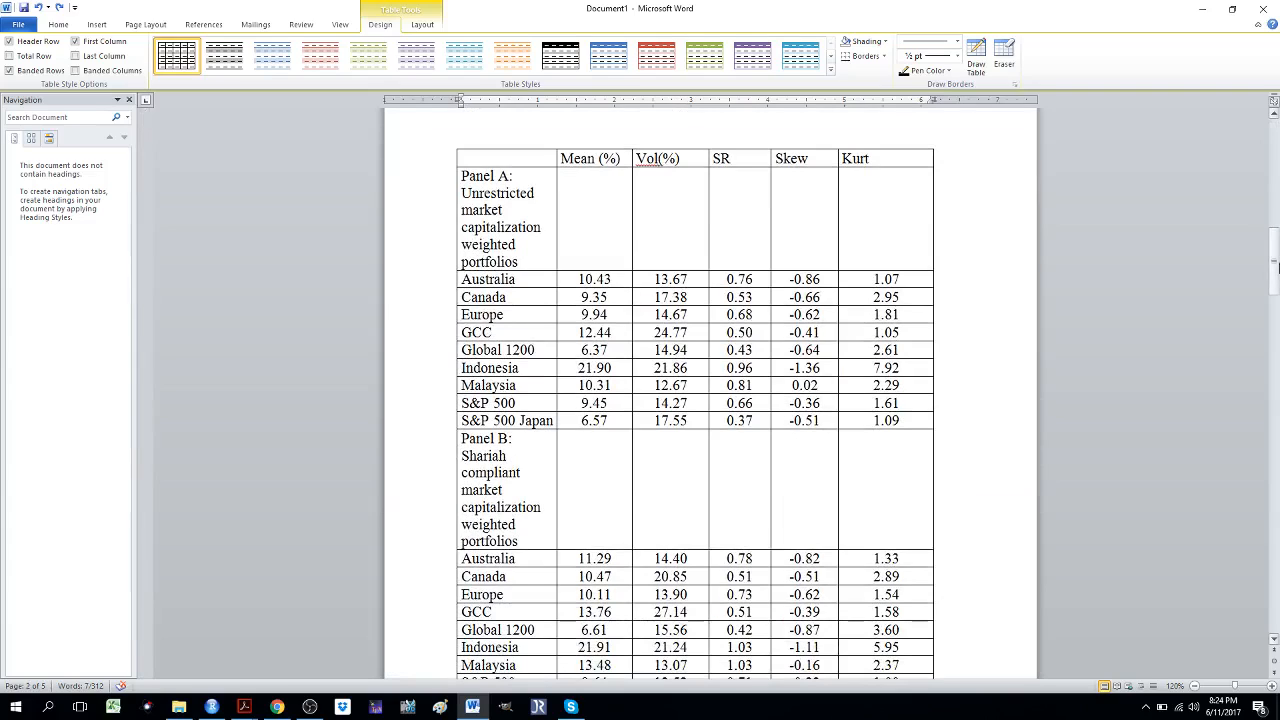
# Slightly narrow the Kurt and SR columns of the bordered table on page 2
pyautogui.click(913, 281)
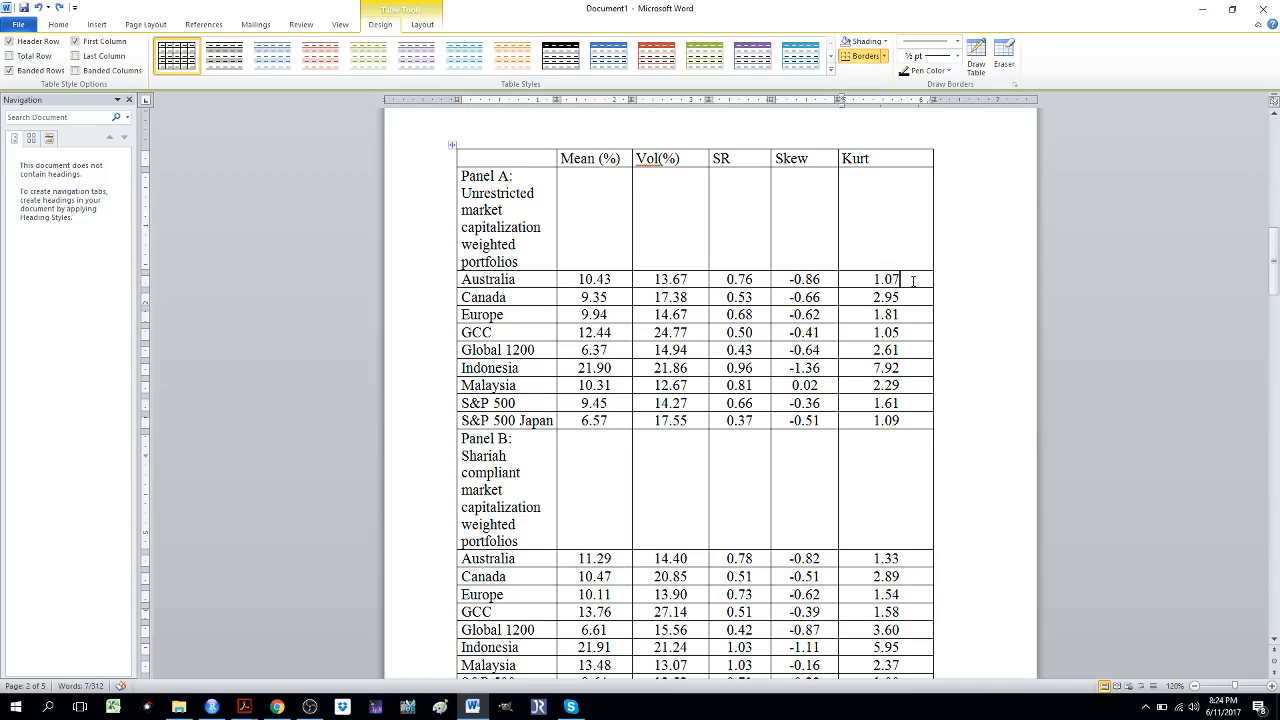
pyautogui.moveTo(913, 281); pyautogui.dragTo(906, 310)
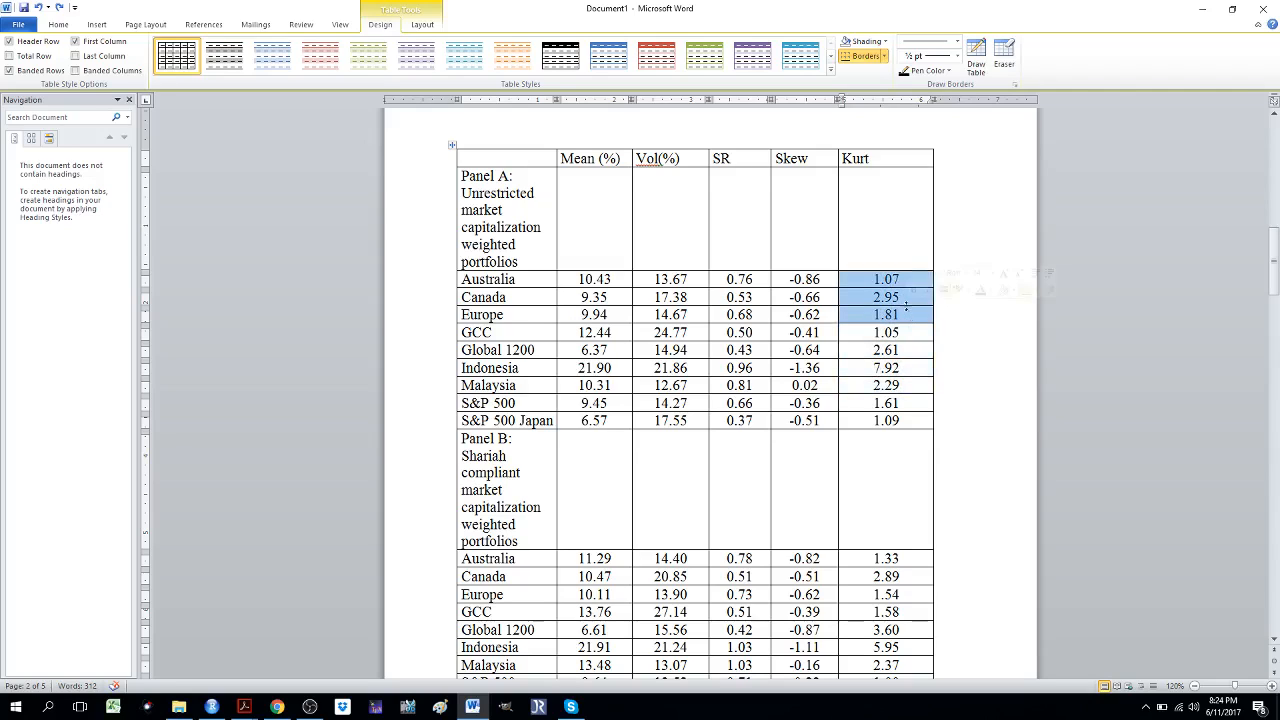
pyautogui.click(898, 196)
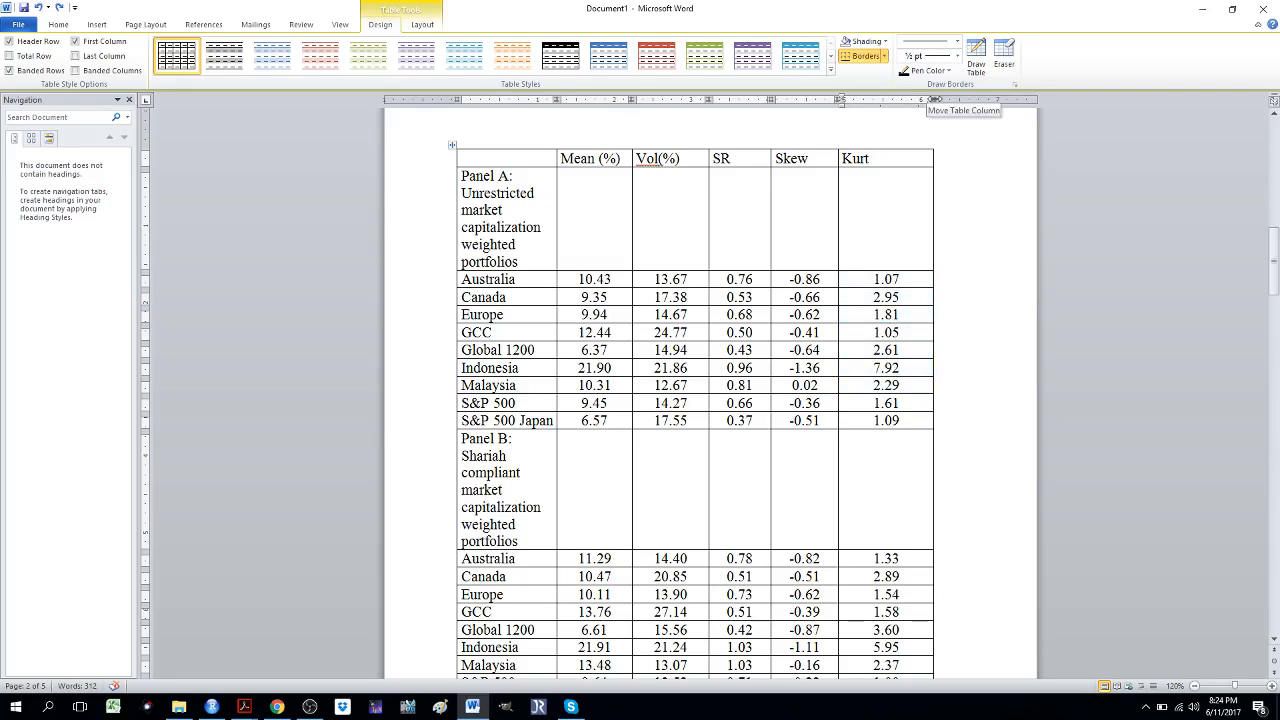
pyautogui.moveTo(934, 99); pyautogui.dragTo(901, 101)
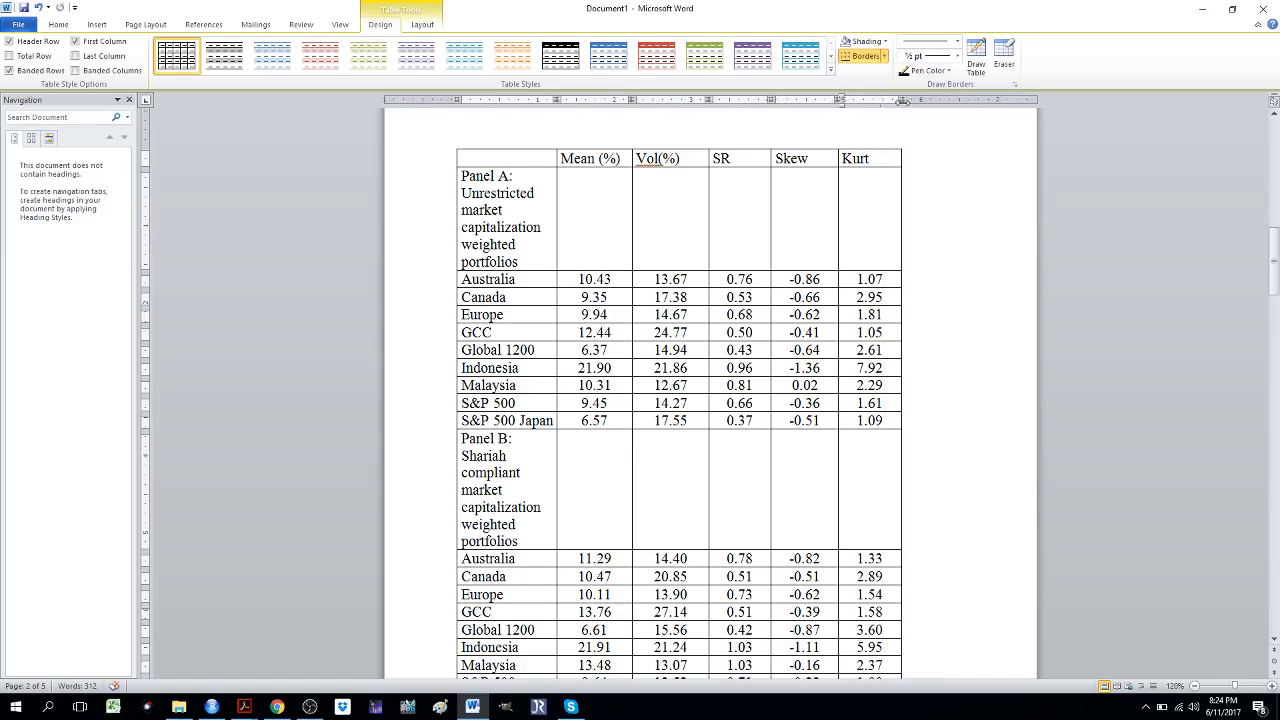
pyautogui.moveTo(902, 99); pyautogui.dragTo(926, 102)
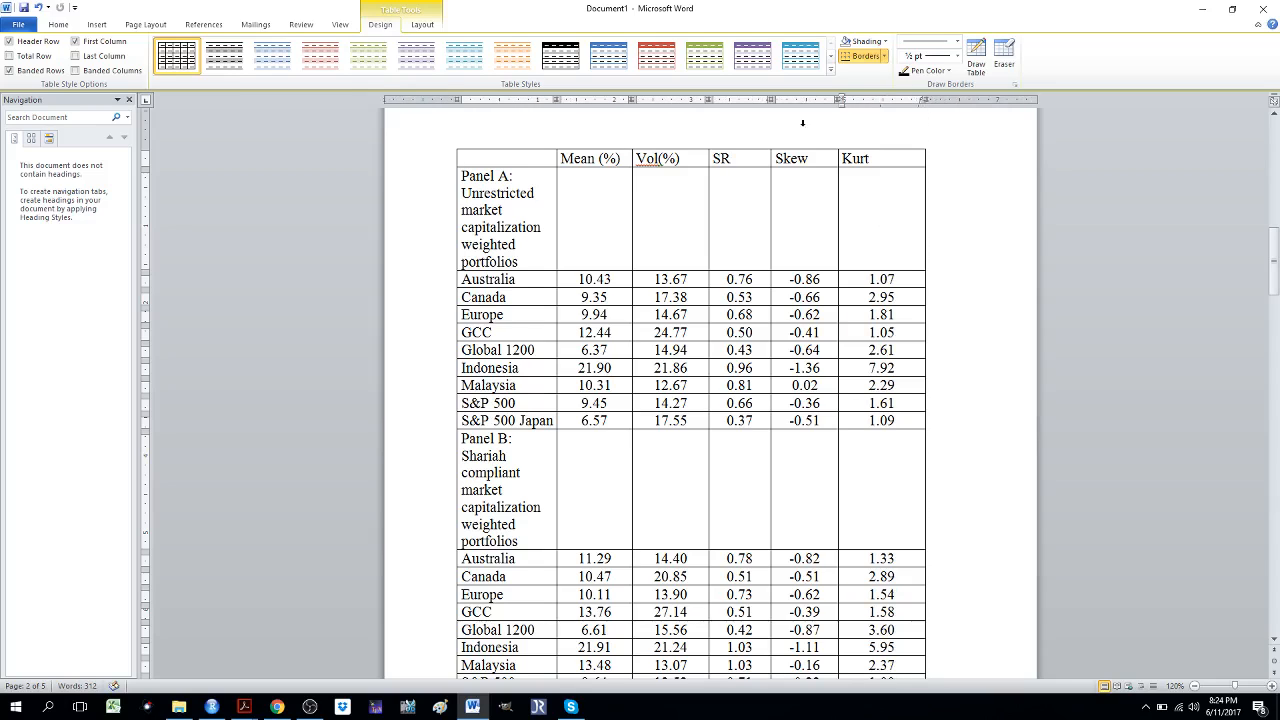
pyautogui.click(726, 282)
pyautogui.moveTo(769, 101)
pyautogui.mouseDown()
pyautogui.moveTo(747, 102)
pyautogui.moveTo(763, 103)
pyautogui.mouseUp()
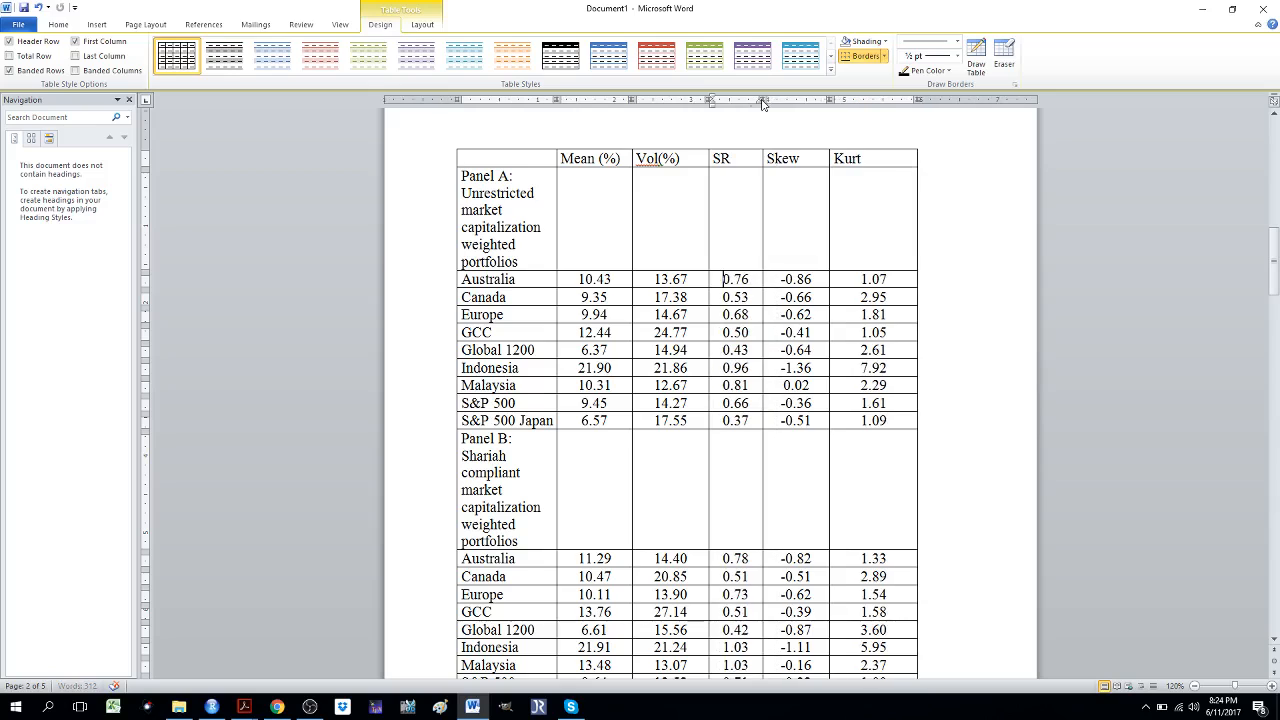
# Merge the Panel A heading cell with the empty cells under Mean (%) and Vol(%) in the same row
pyautogui.click(530, 262)
pyautogui.moveTo(549, 217); pyautogui.dragTo(840, 216)
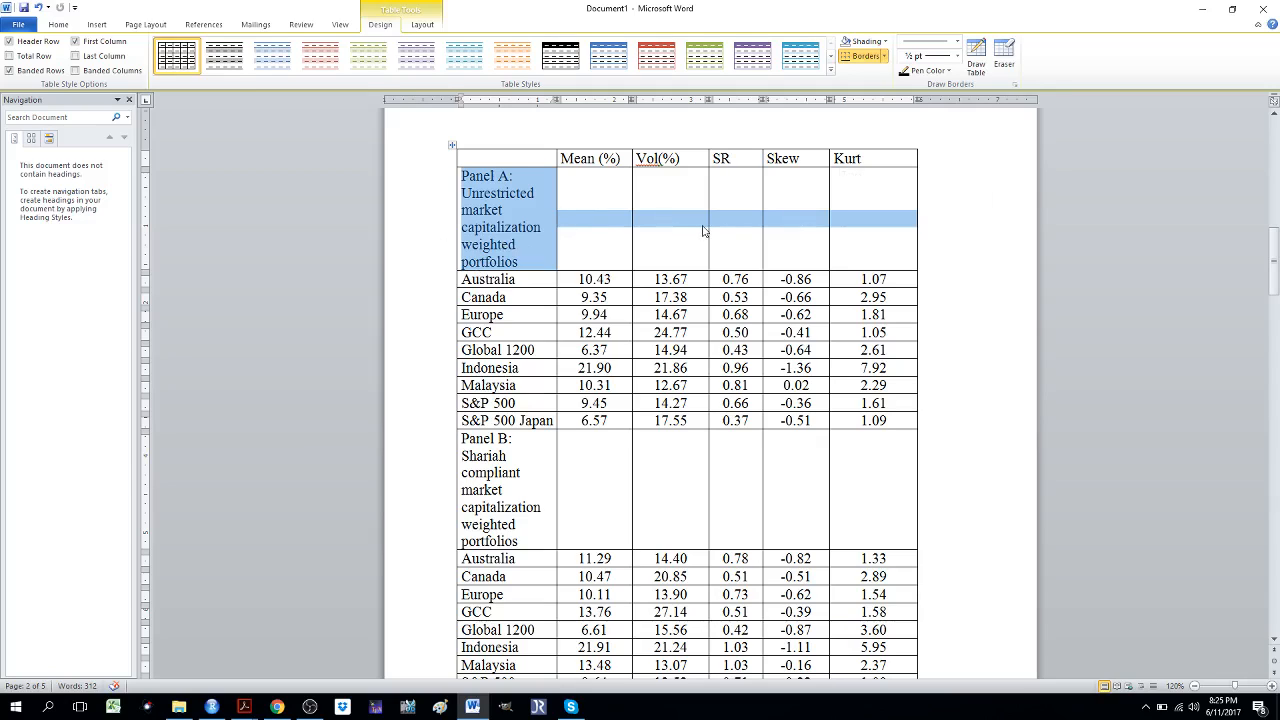
pyautogui.click(548, 231)
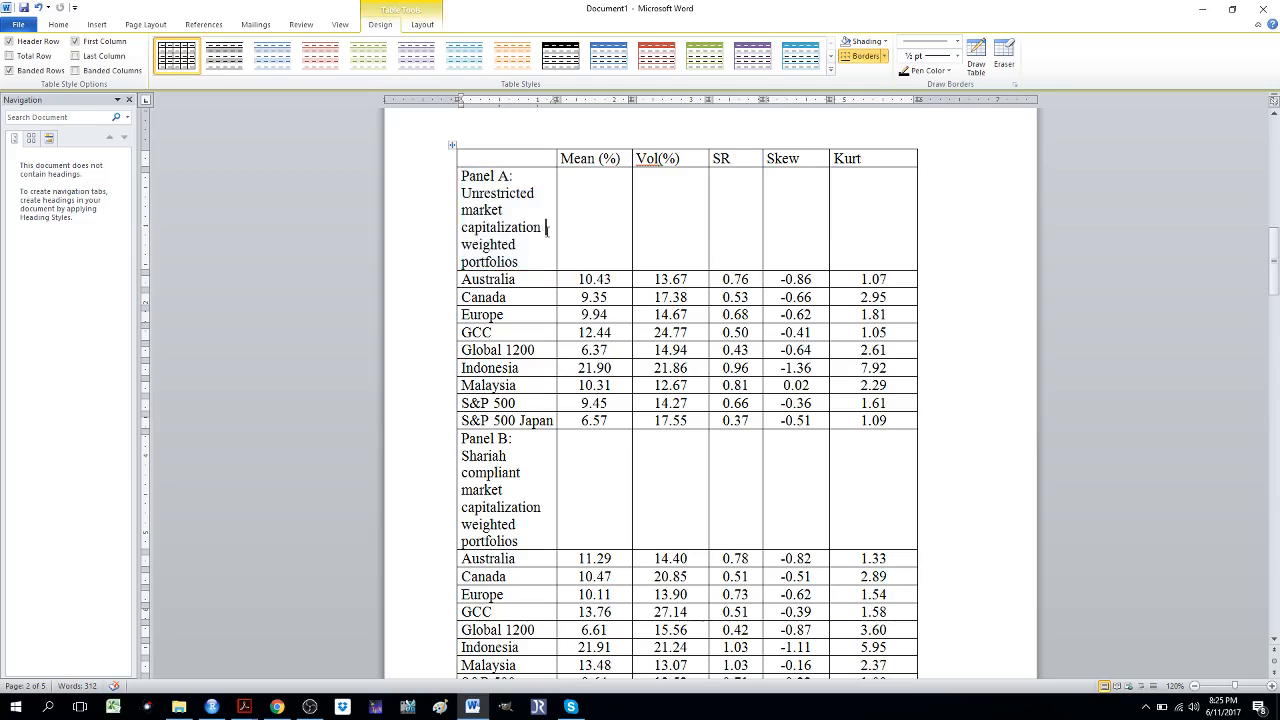
pyautogui.moveTo(548, 231); pyautogui.dragTo(650, 223)
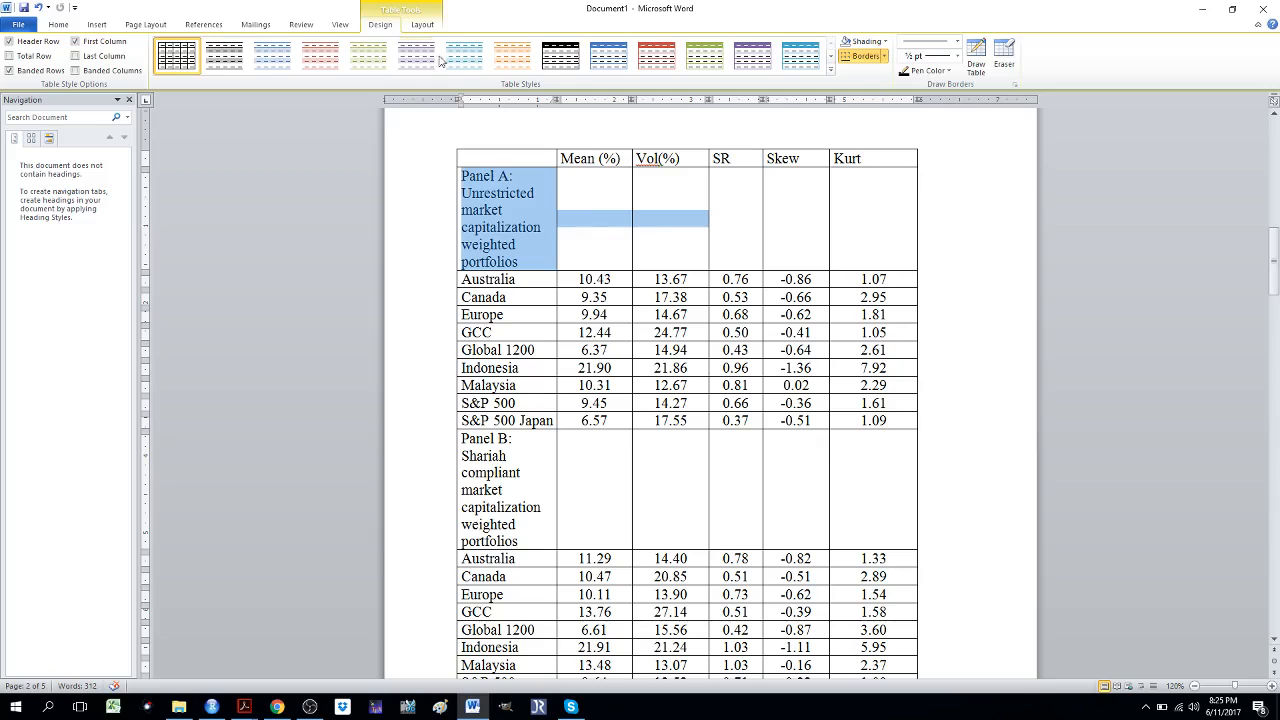
pyautogui.click(422, 25)
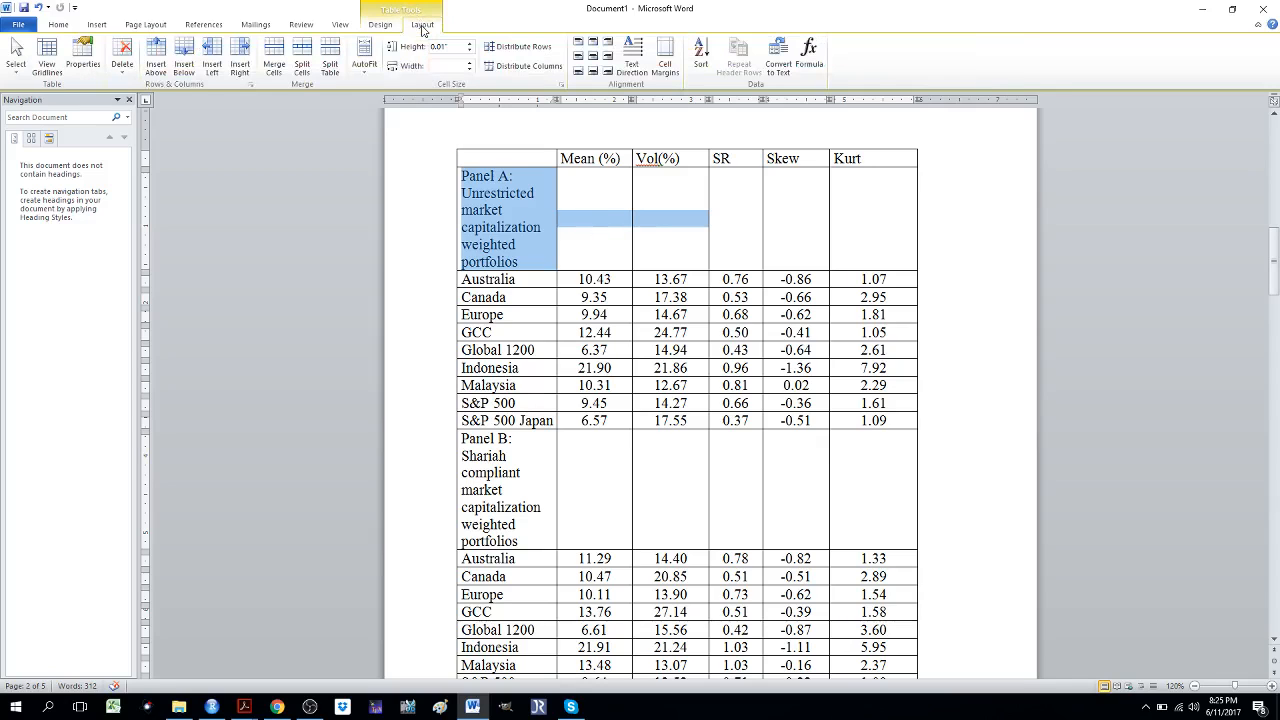
pyautogui.click(272, 66)
pyautogui.click(592, 56)
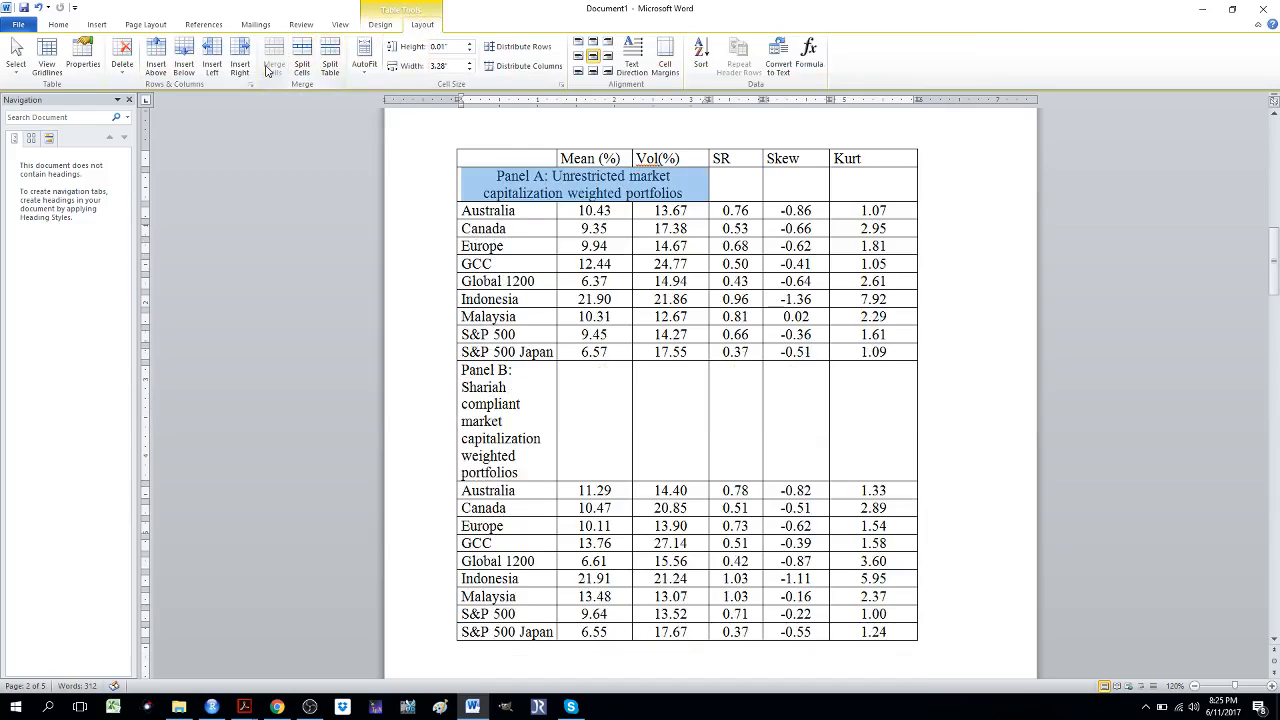
# Extend the merged Panel A heading cell across the empty SR and Skew cells
pyautogui.click(702, 183)
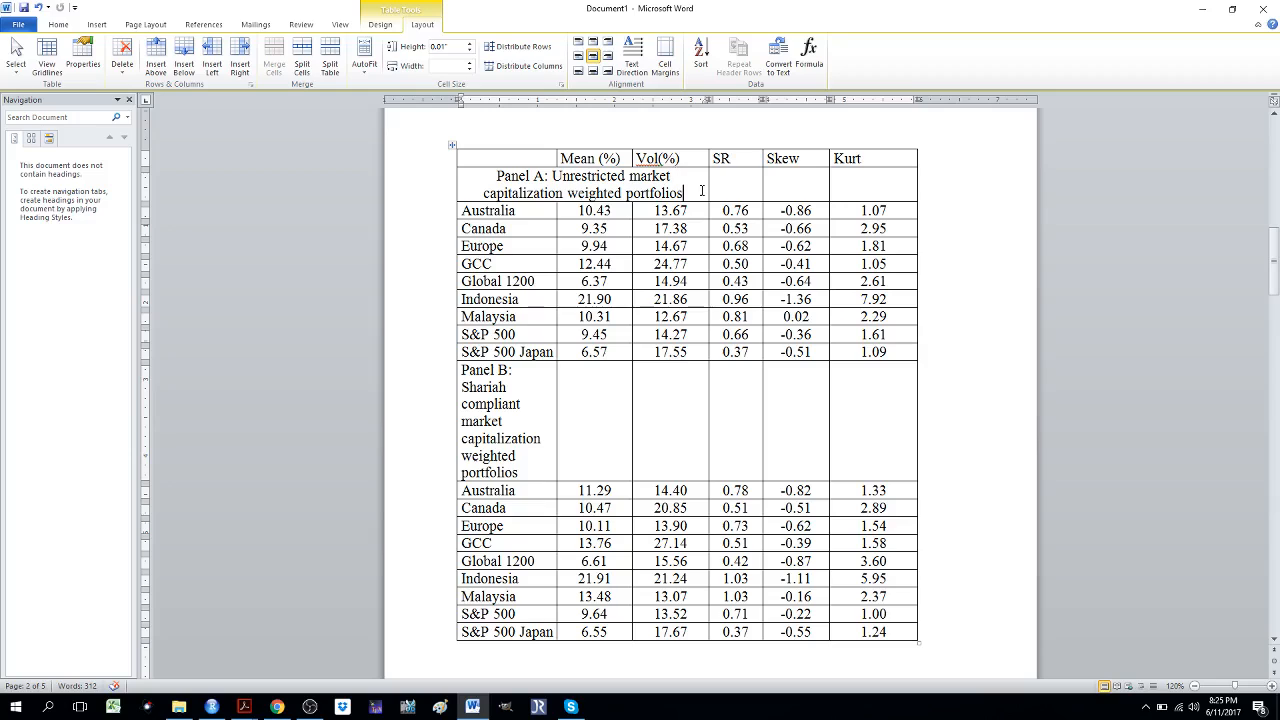
pyautogui.moveTo(702, 190); pyautogui.dragTo(472, 192)
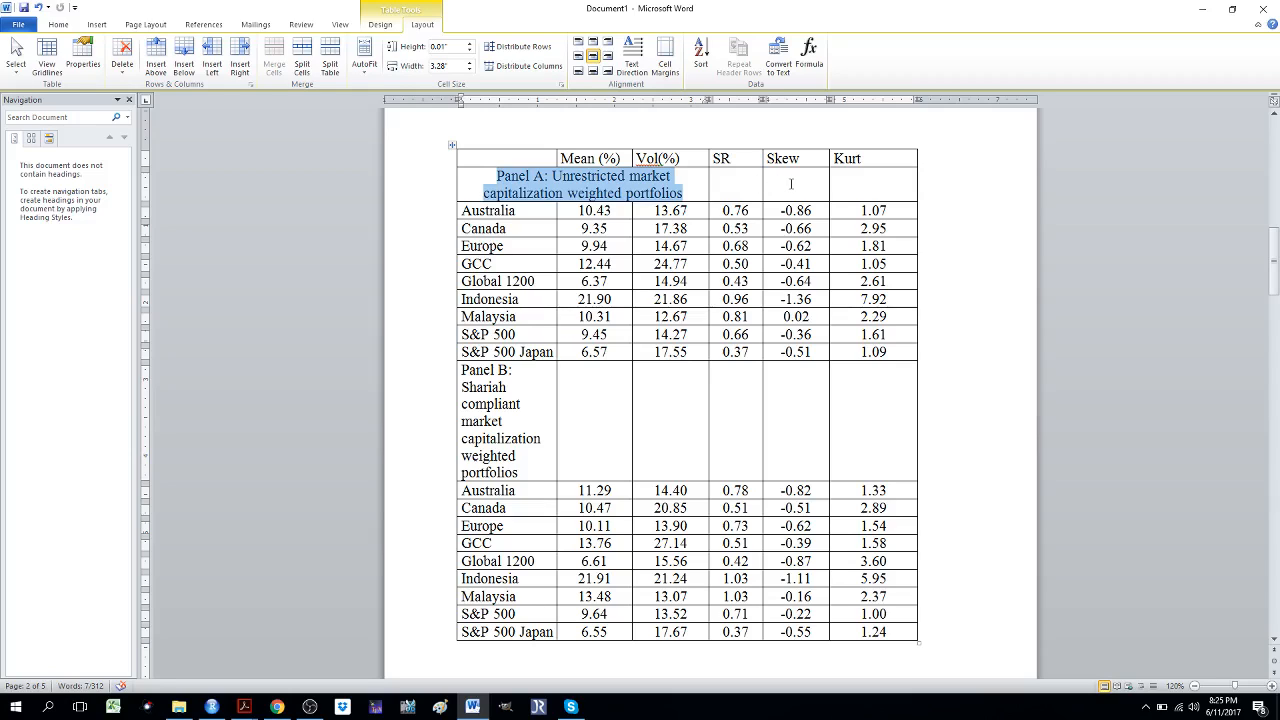
pyautogui.click(788, 184)
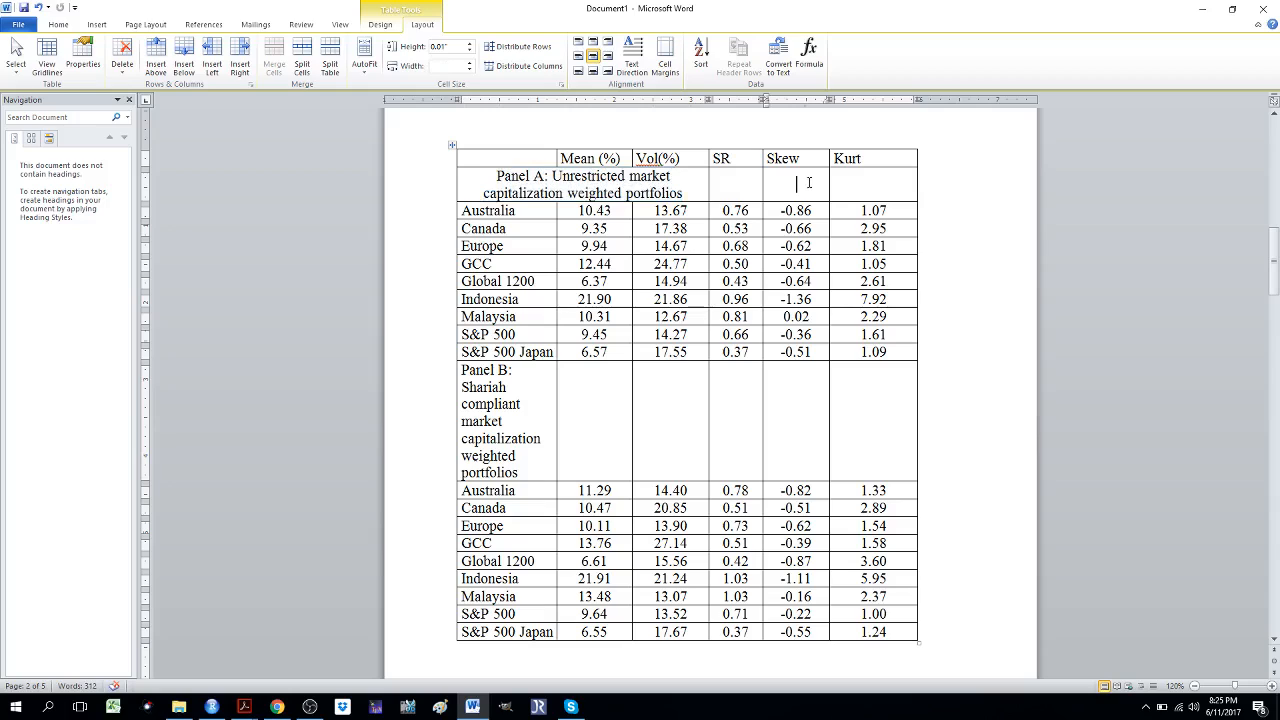
pyautogui.moveTo(792, 184); pyautogui.dragTo(707, 190)
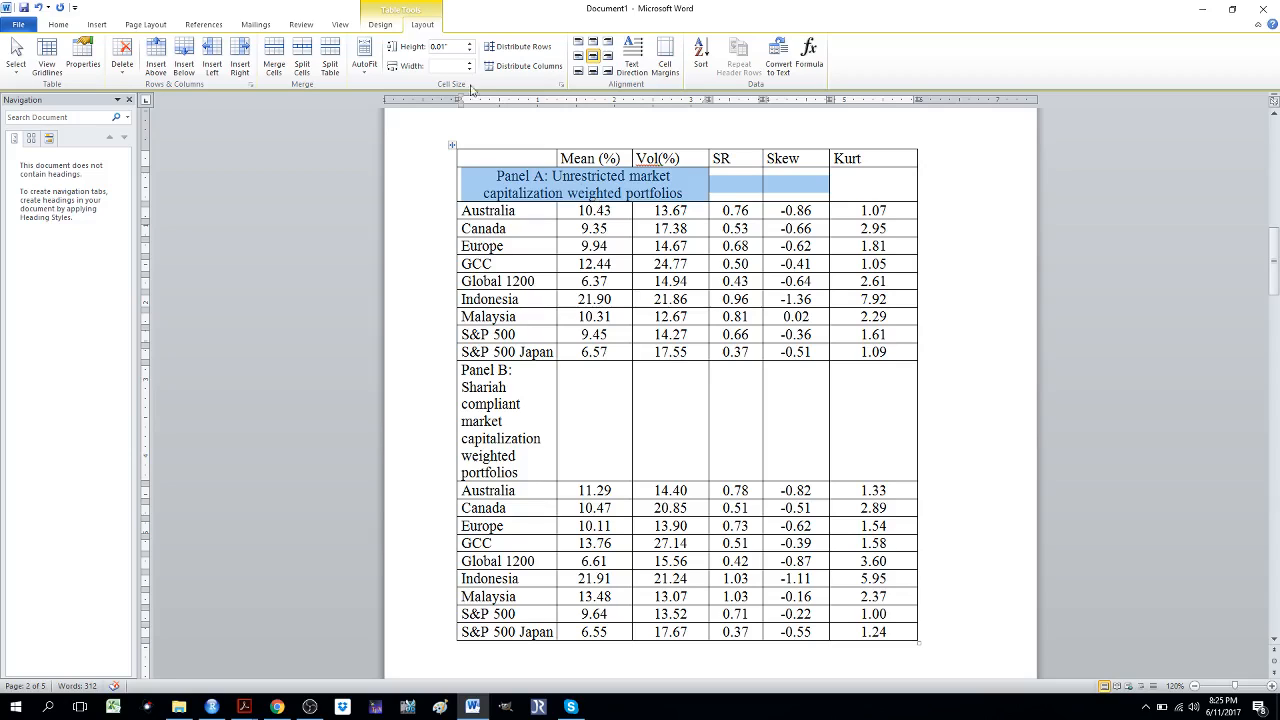
pyautogui.click(278, 57)
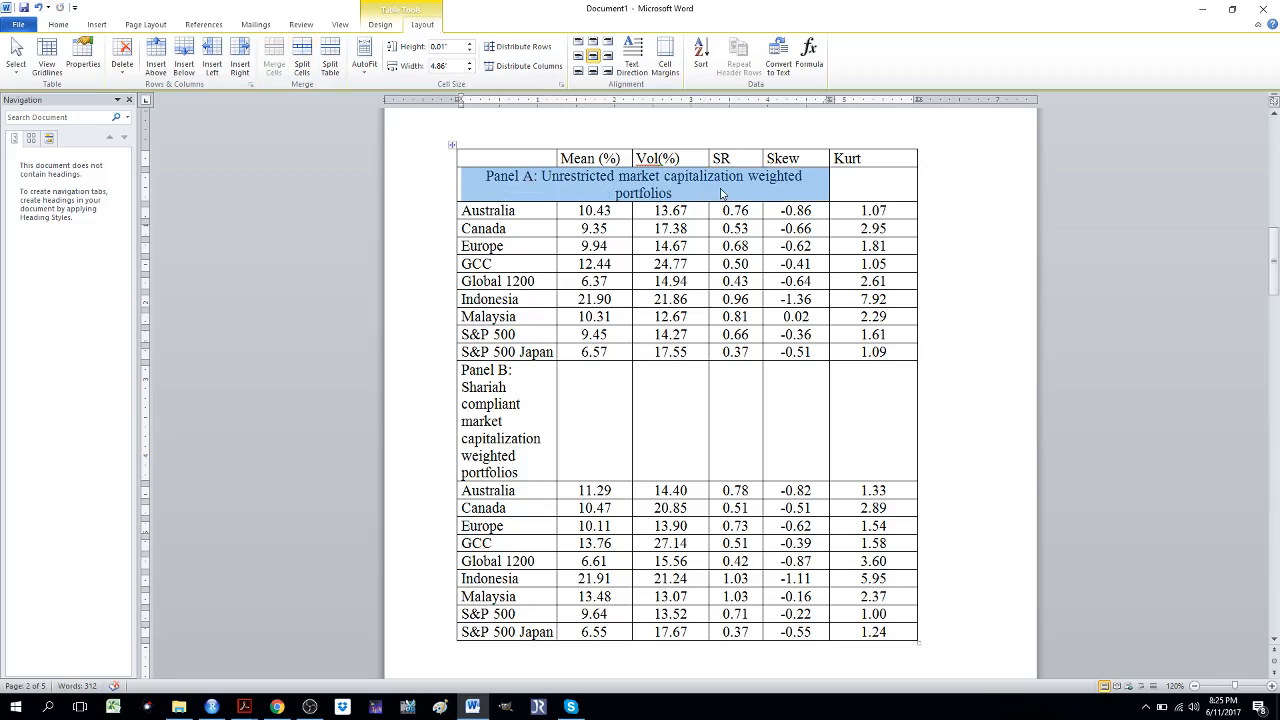
# Merge the empty Kurt cell into the Panel A heading and left-align the heading text
pyautogui.click(911, 178)
pyautogui.moveTo(911, 178); pyautogui.dragTo(672, 193)
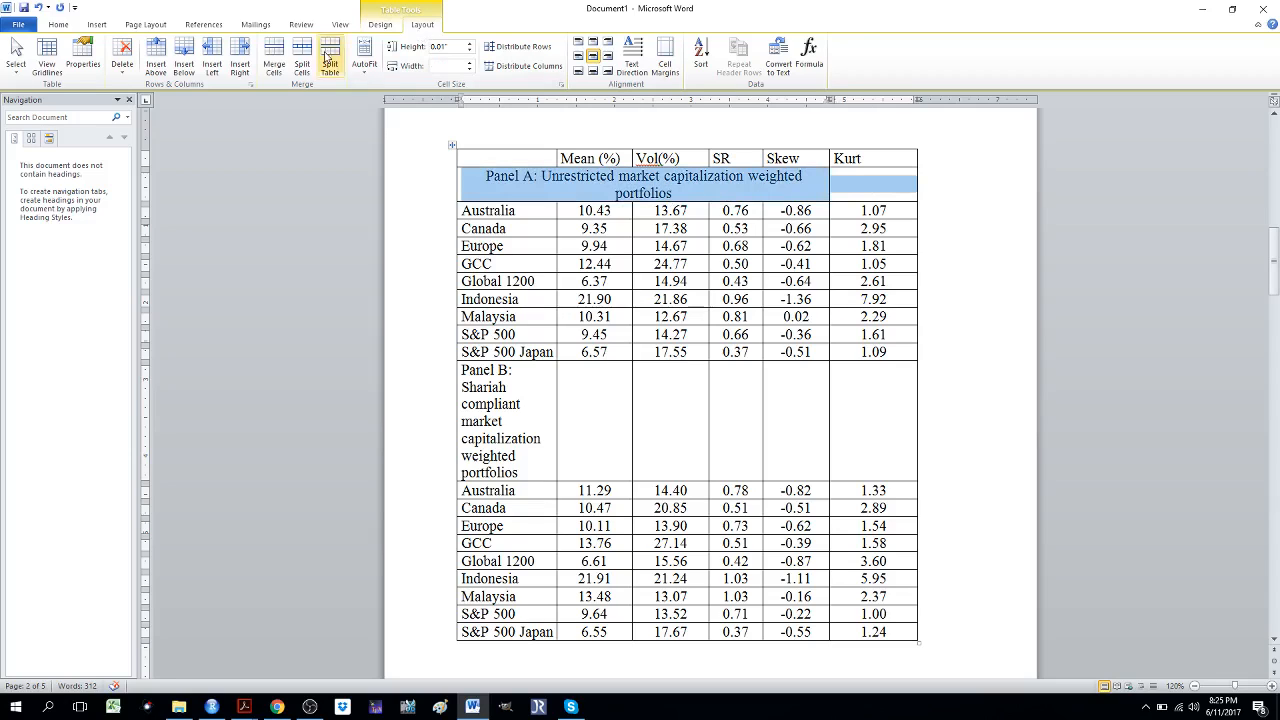
pyautogui.click(273, 62)
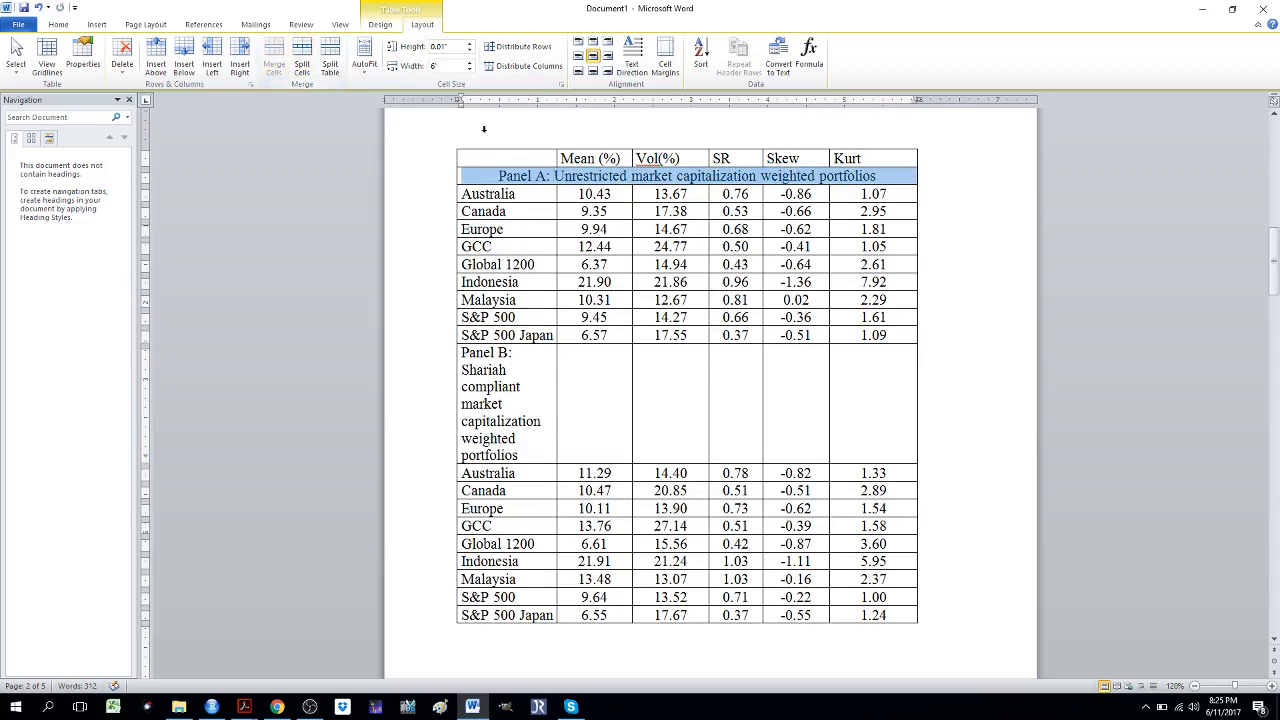
pyautogui.click(545, 176)
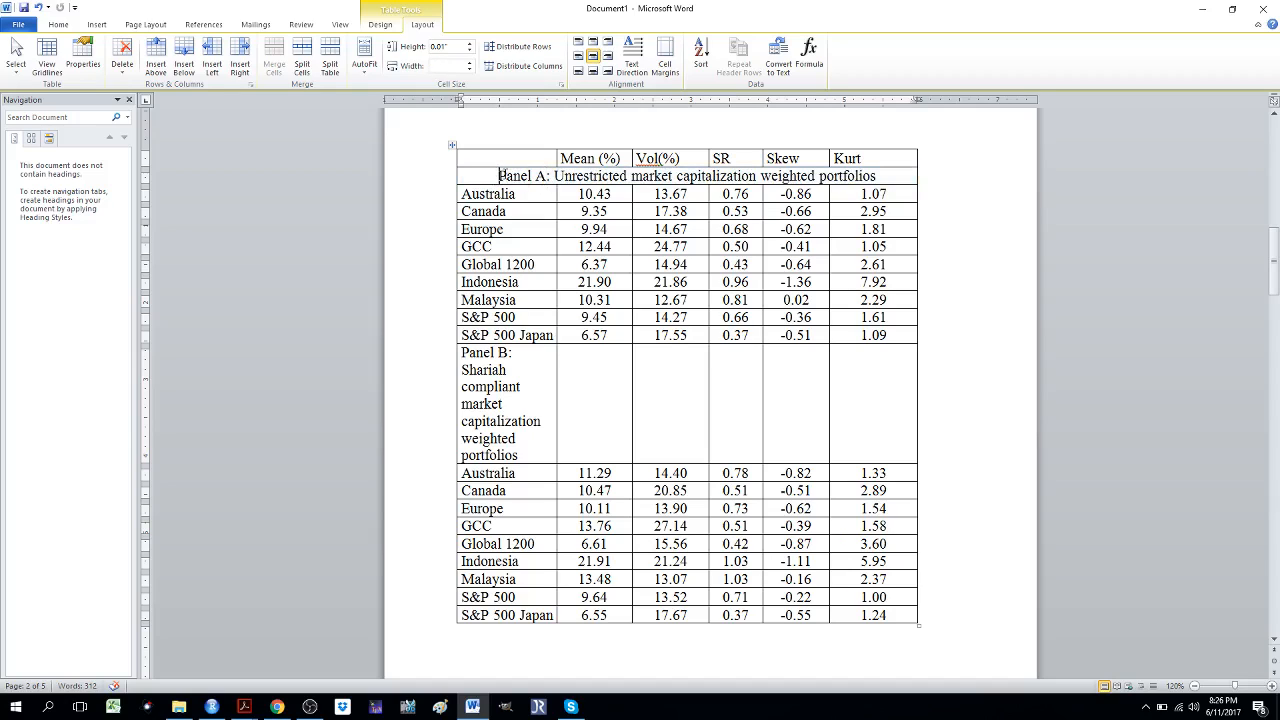
pyautogui.hotkey('ctrl', 'l')
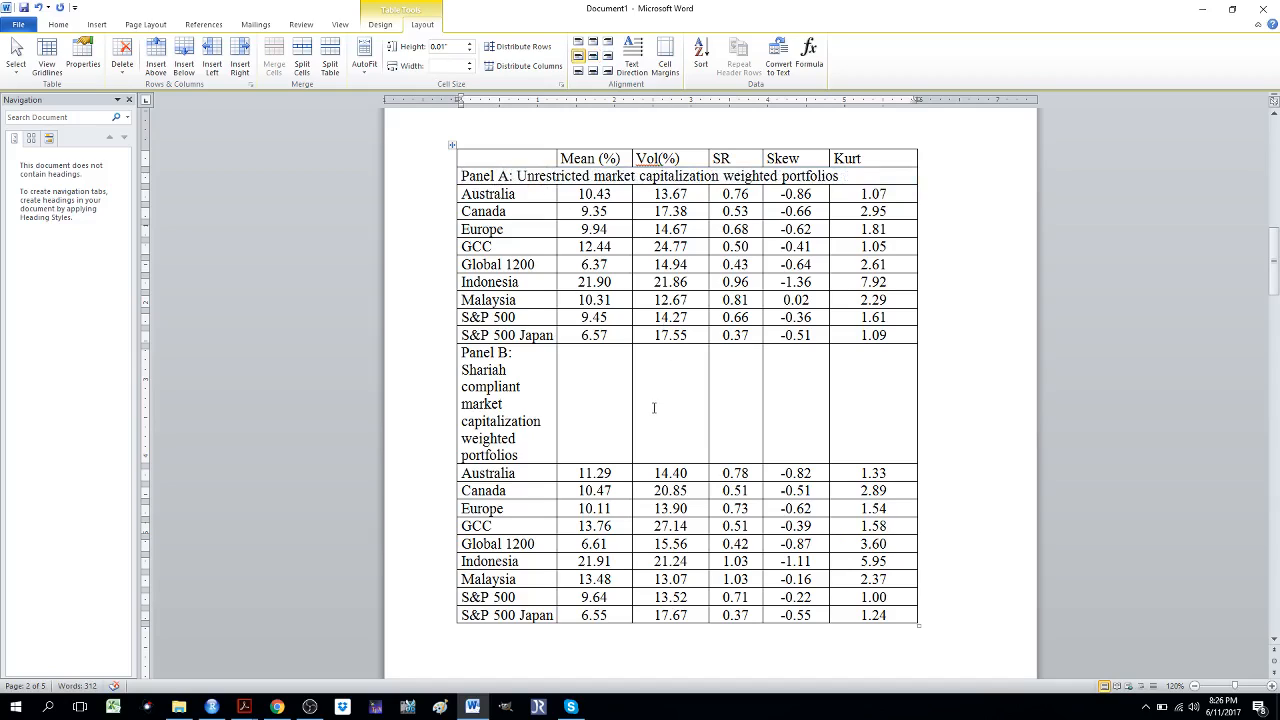
# Merge all cells of the Panel B heading row into one and left-align its text
pyautogui.click(654, 407)
pyautogui.moveTo(874, 400); pyautogui.dragTo(524, 413)
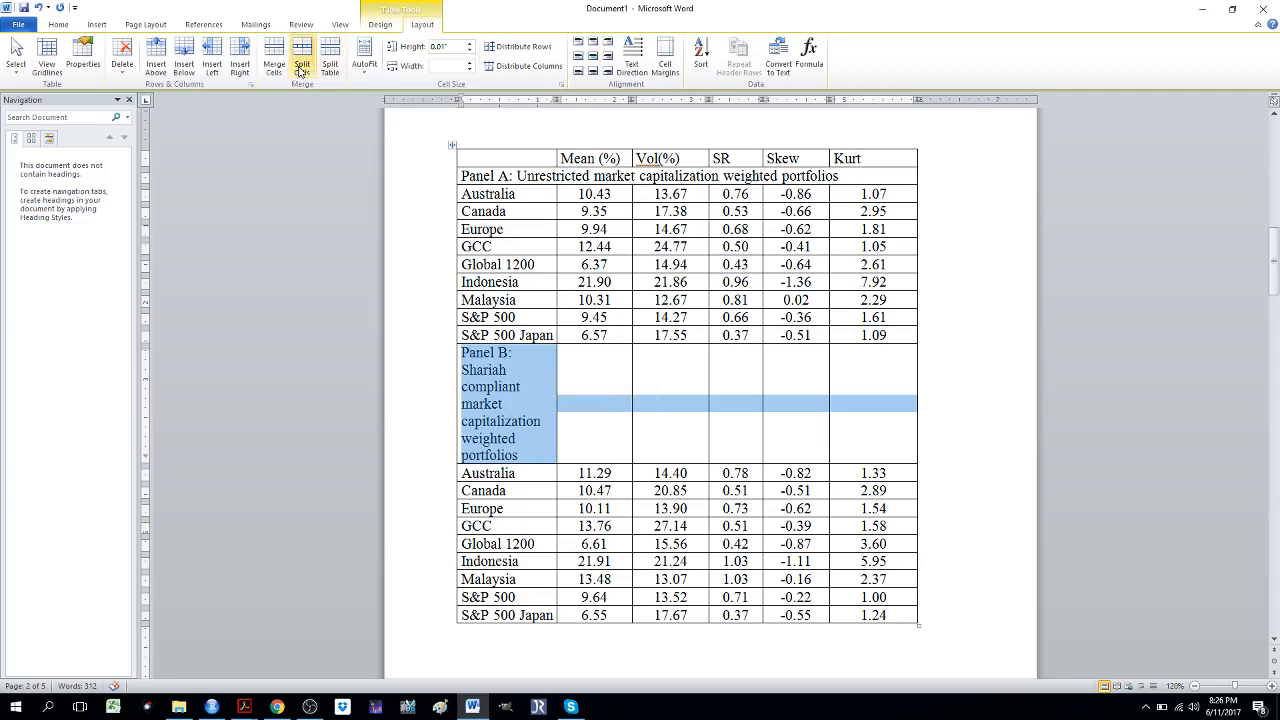
pyautogui.click(273, 66)
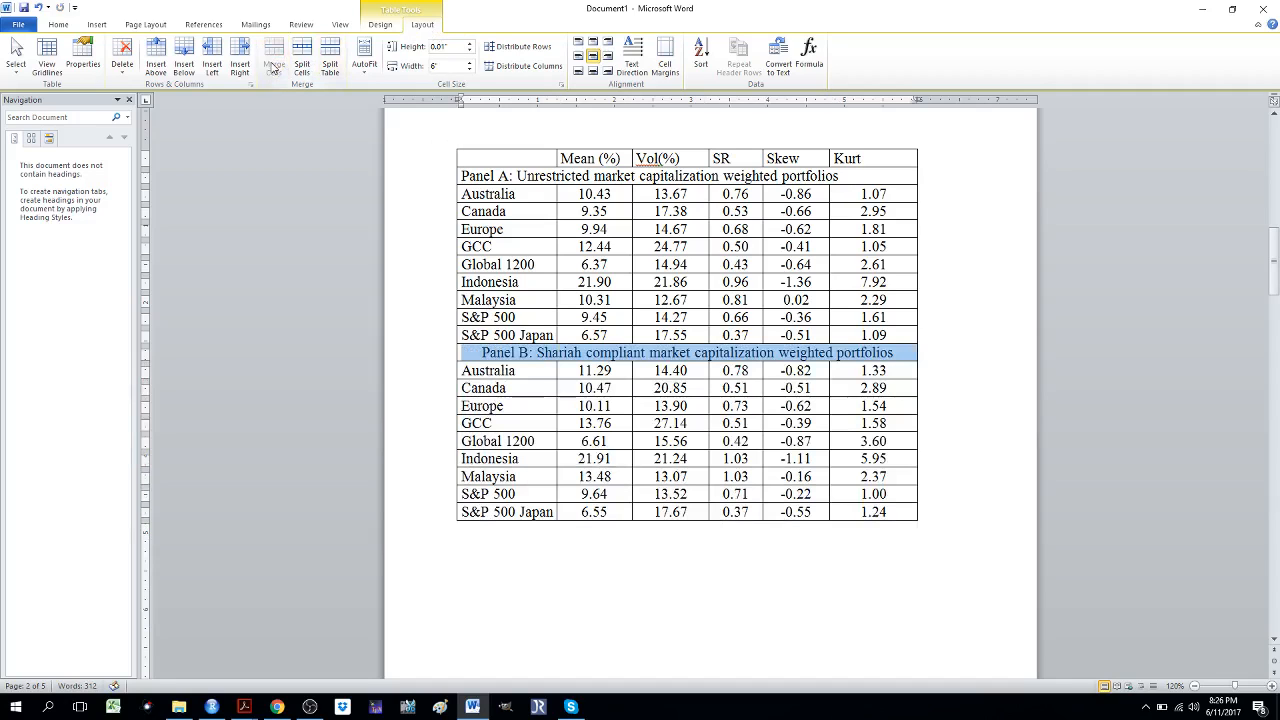
pyautogui.click(483, 357)
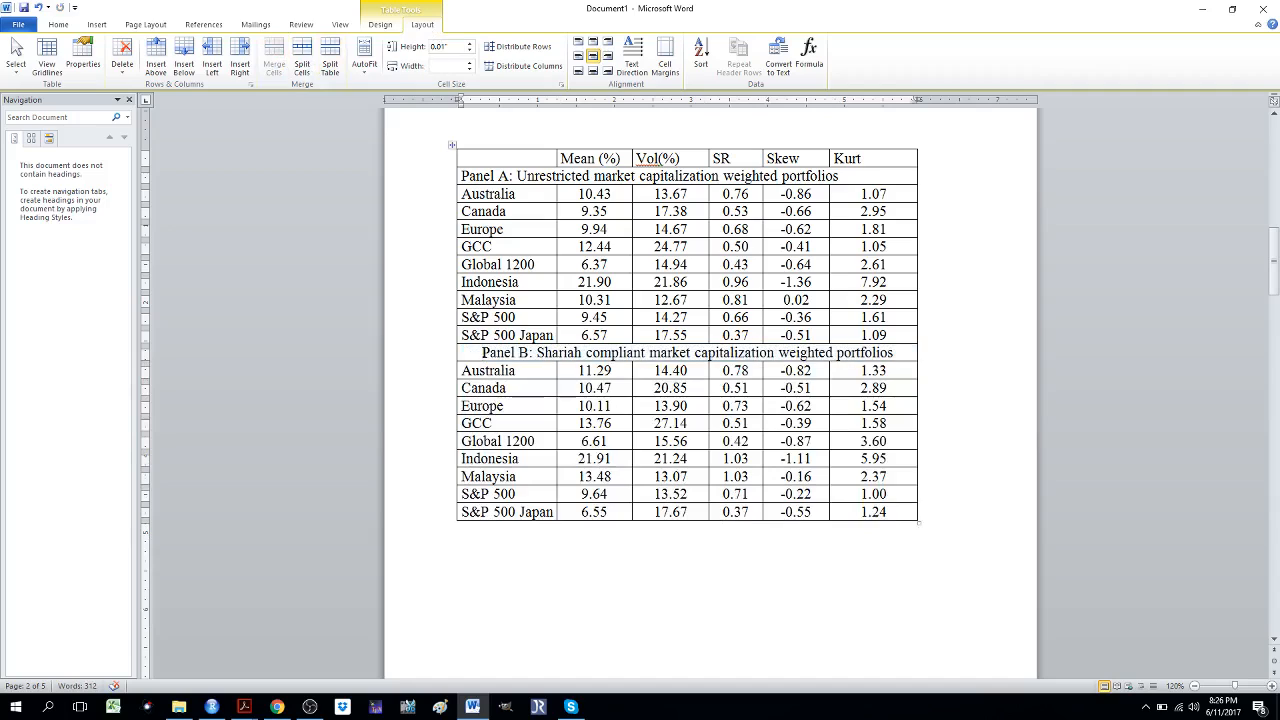
pyautogui.hotkey('ctrl', 'l')
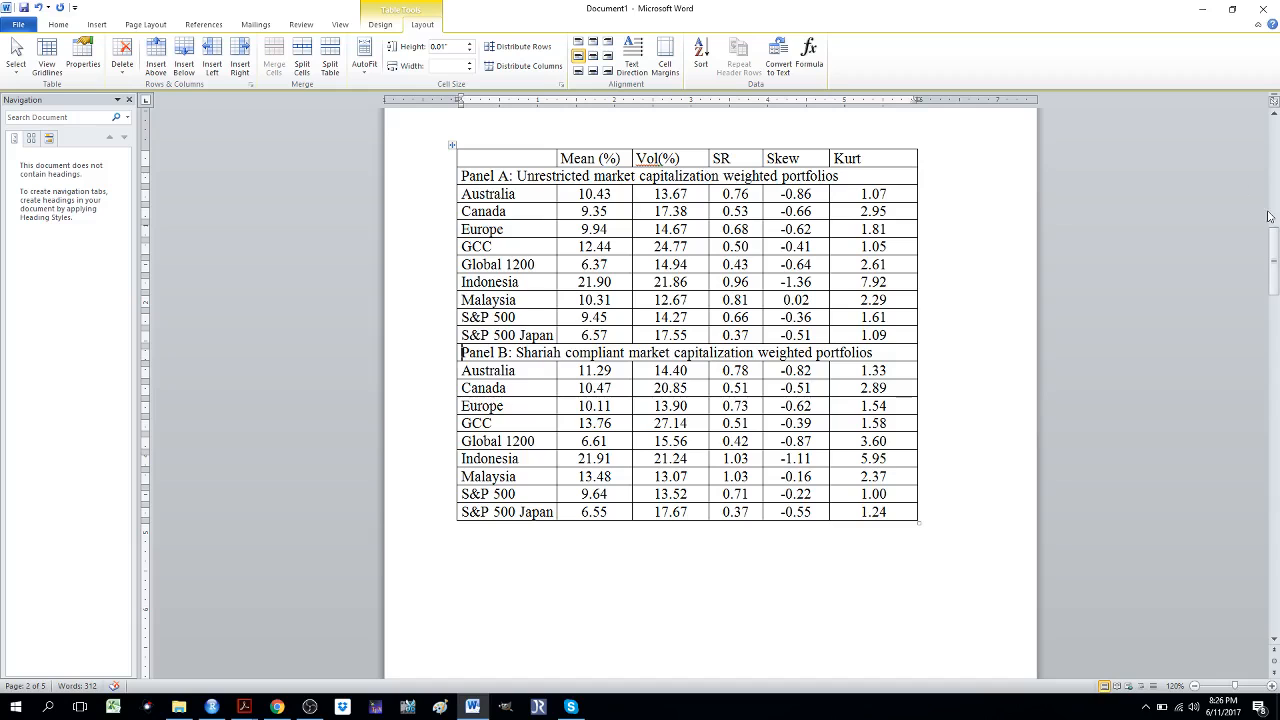
# Compare with the finished Table 1 on page 1, and remove all borders from the page 2 table
pyautogui.moveTo(1277, 257); pyautogui.dragTo(1277, 150)
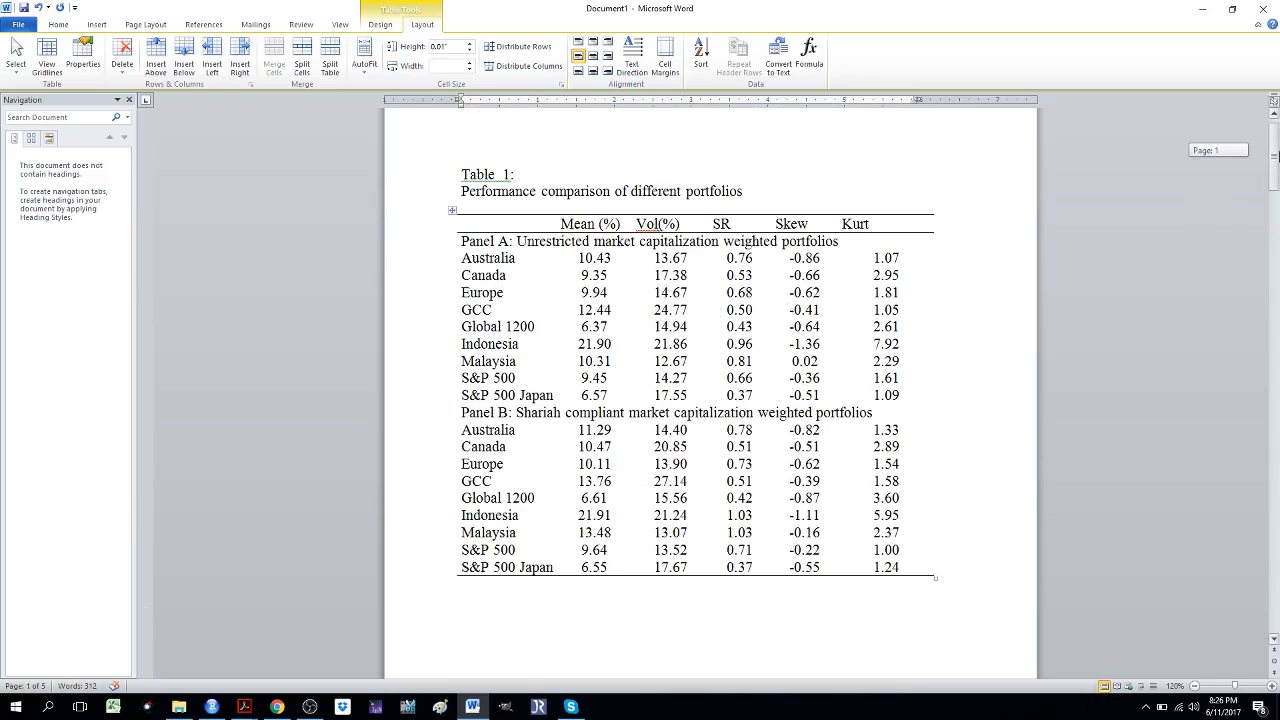
pyautogui.moveTo(1275, 155); pyautogui.dragTo(1275, 241)
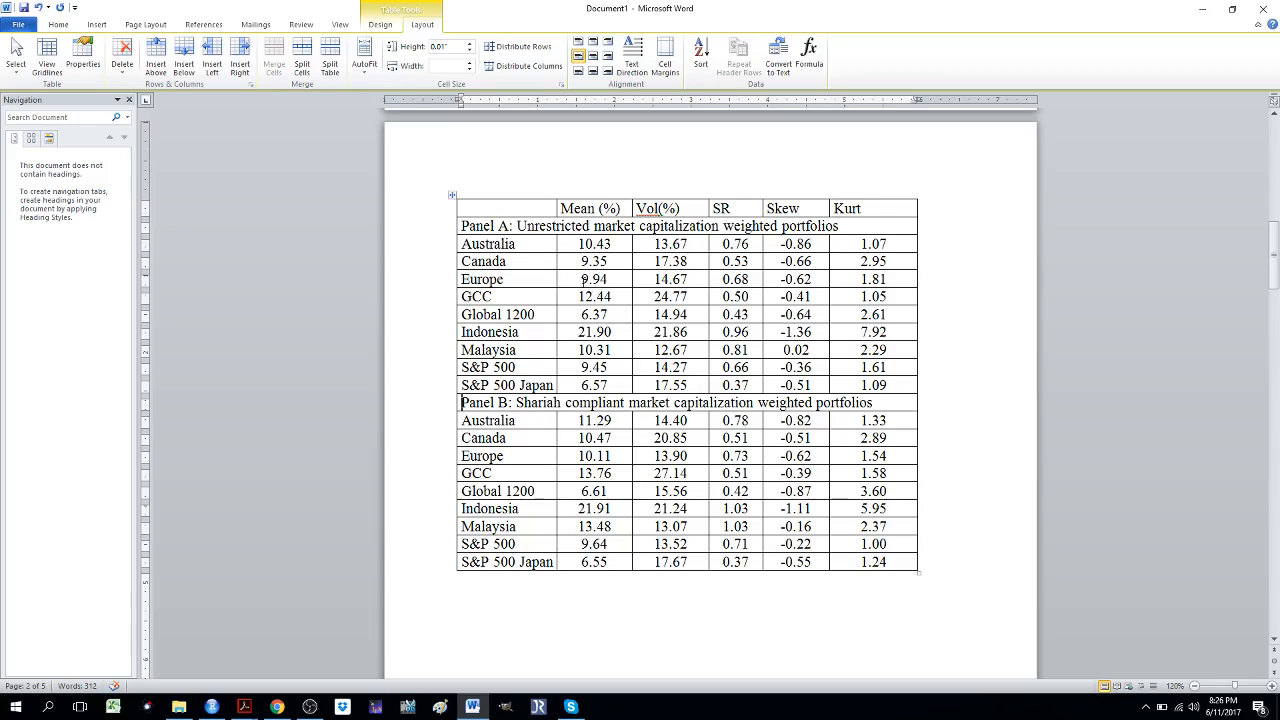
pyautogui.click(452, 196)
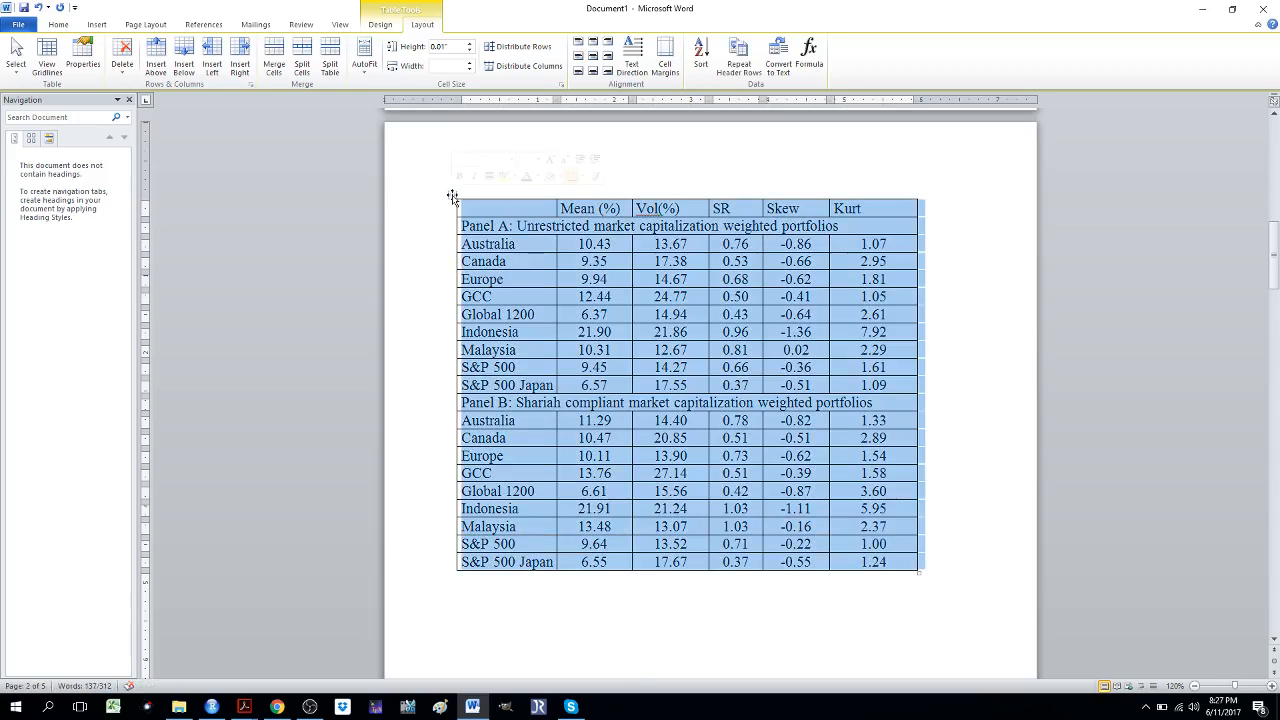
pyautogui.click(58, 24)
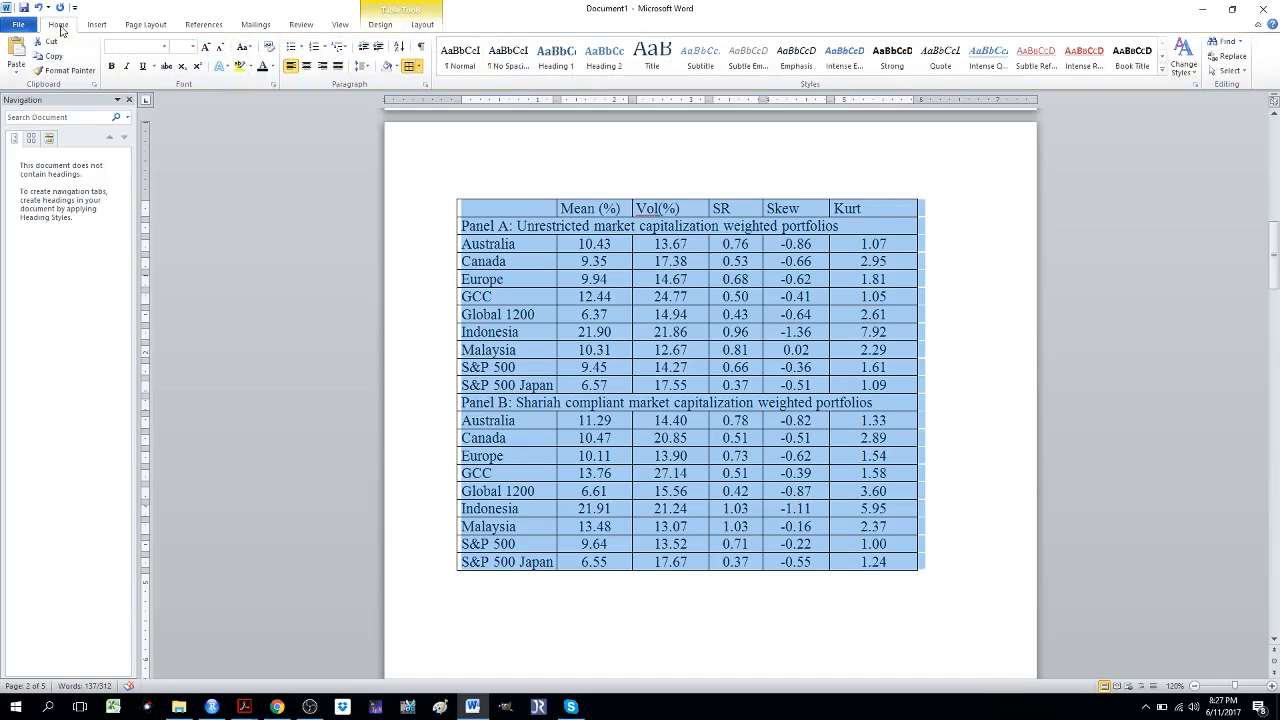
pyautogui.click(423, 67)
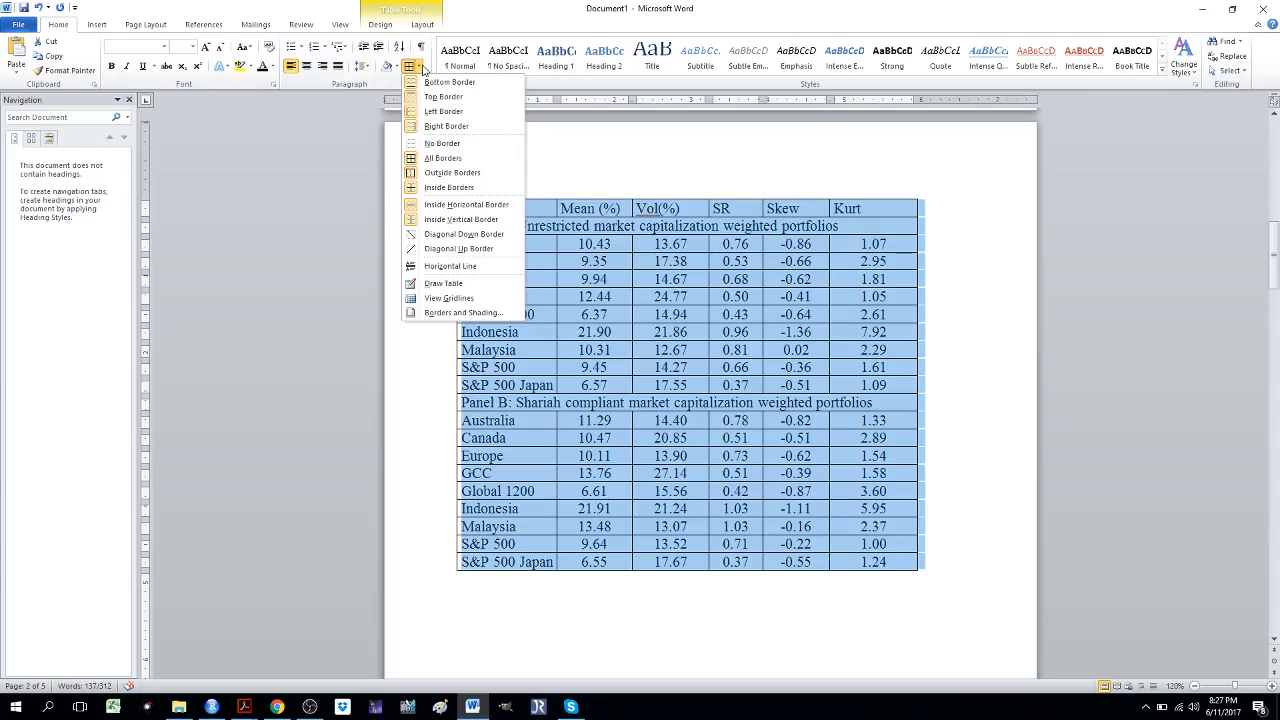
pyautogui.click(444, 146)
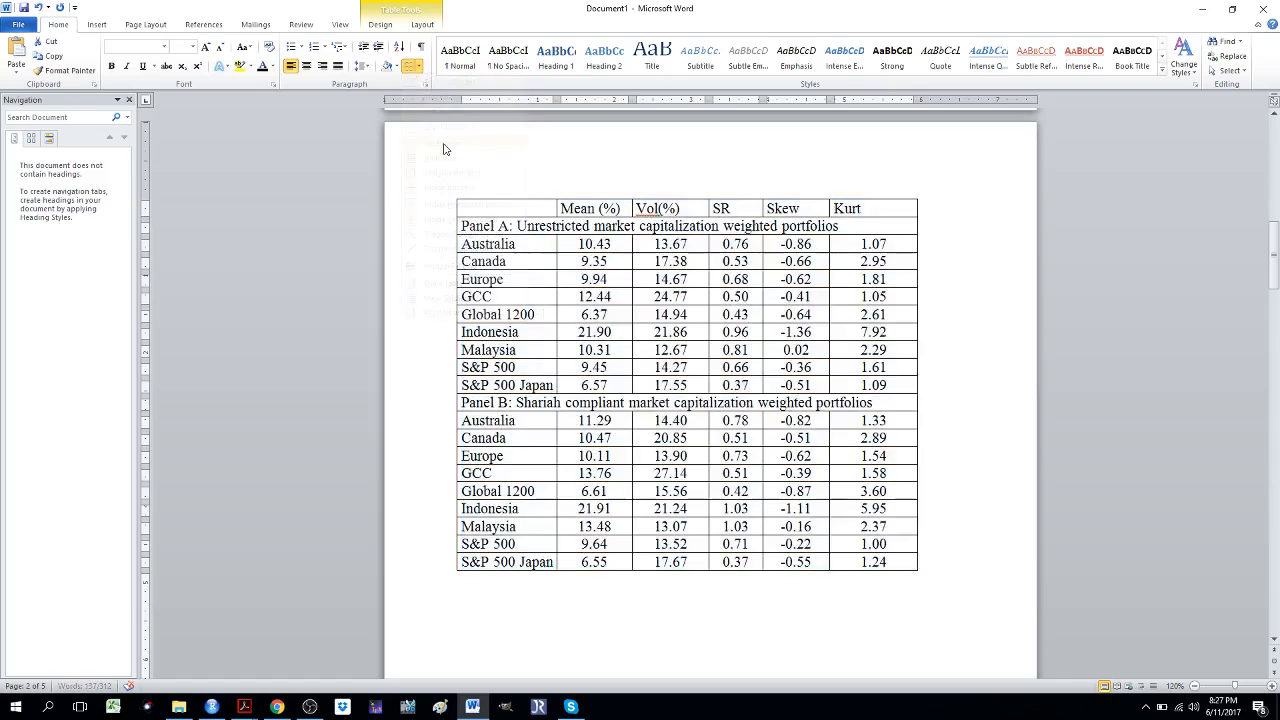
pyautogui.click(777, 618)
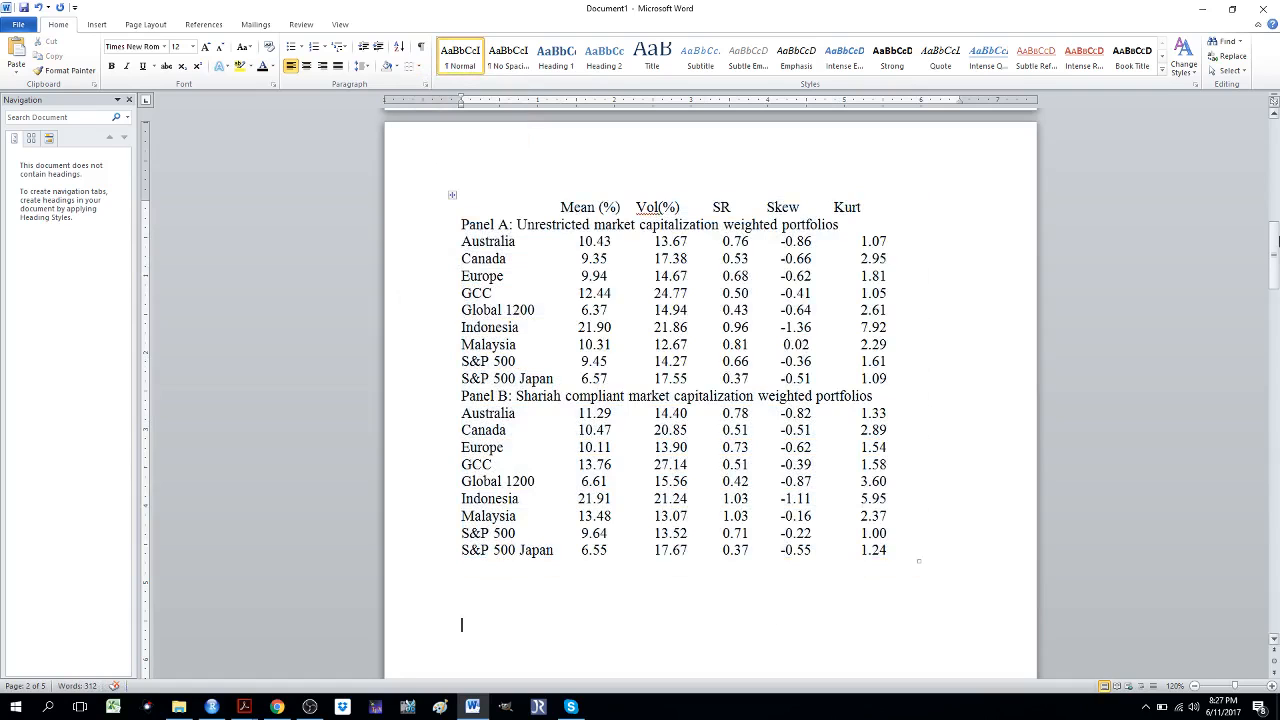
# Check the finished table's rules on page 1 and add a bottom border to the whole page 2 table
pyautogui.moveTo(1275, 250); pyautogui.dragTo(1275, 157)
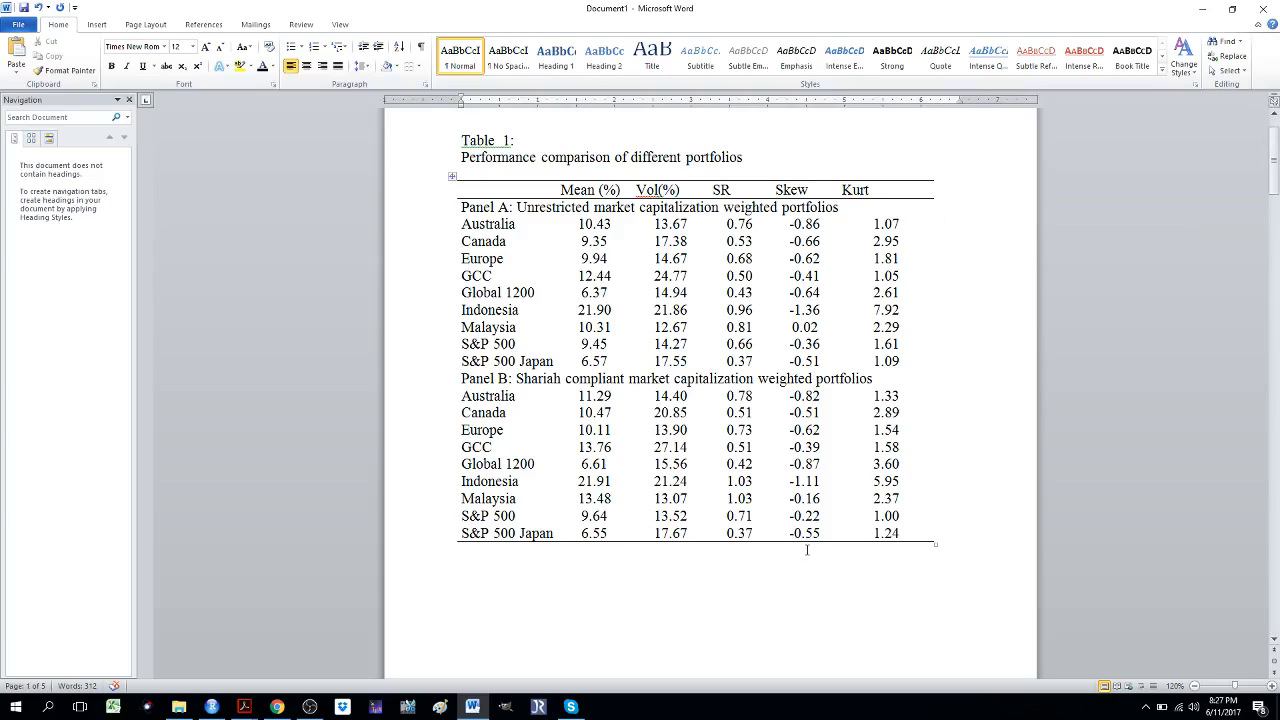
pyautogui.moveTo(1275, 160); pyautogui.dragTo(1275, 252)
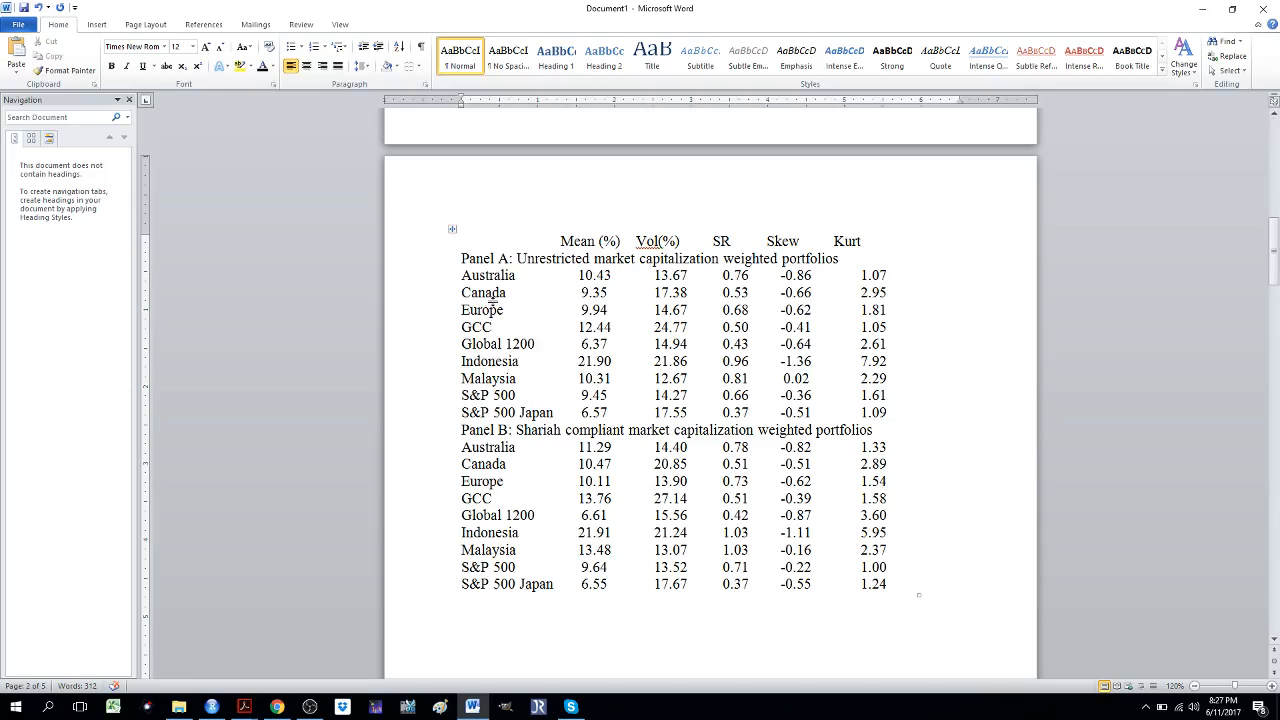
pyautogui.click(452, 232)
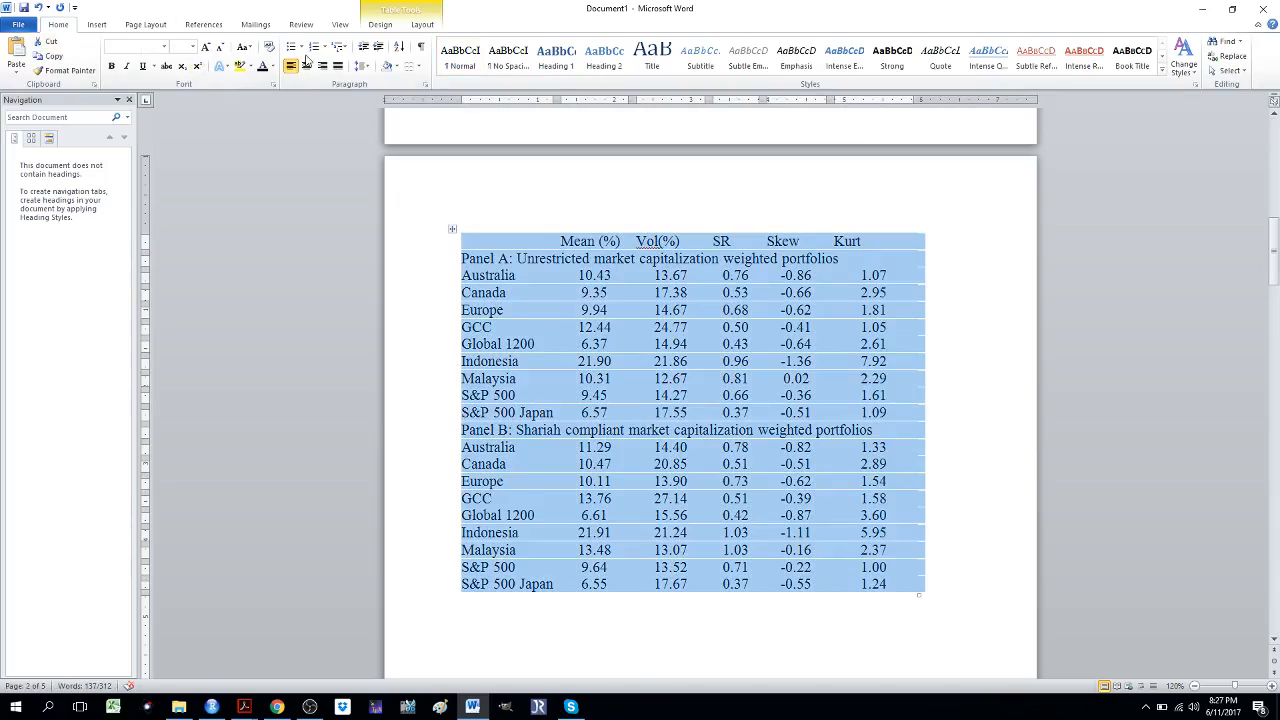
pyautogui.click(421, 69)
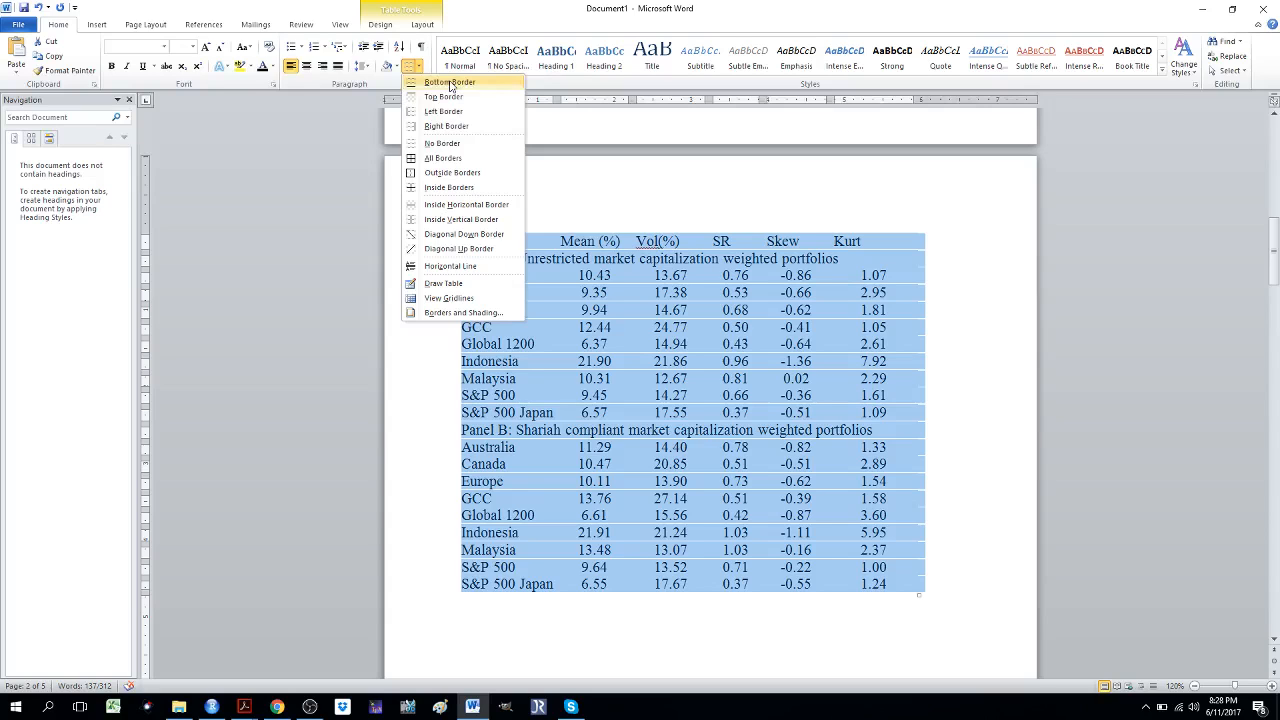
pyautogui.click(449, 83)
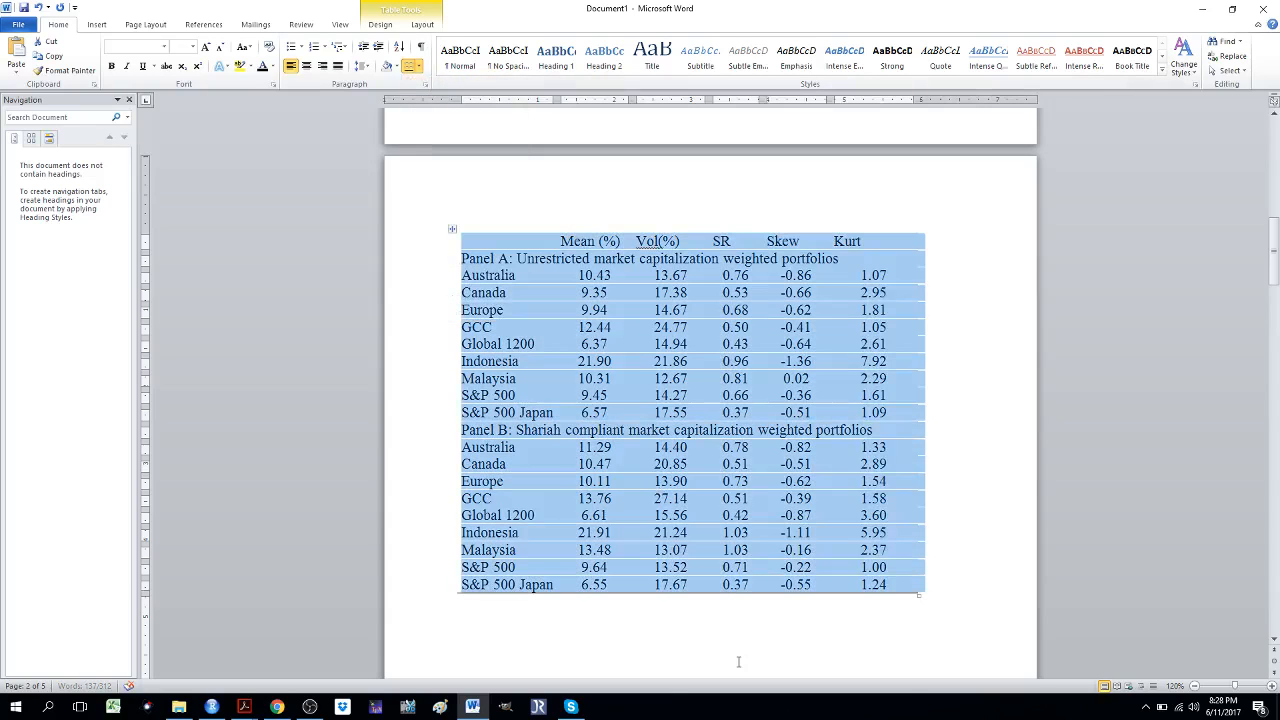
pyautogui.click(738, 661)
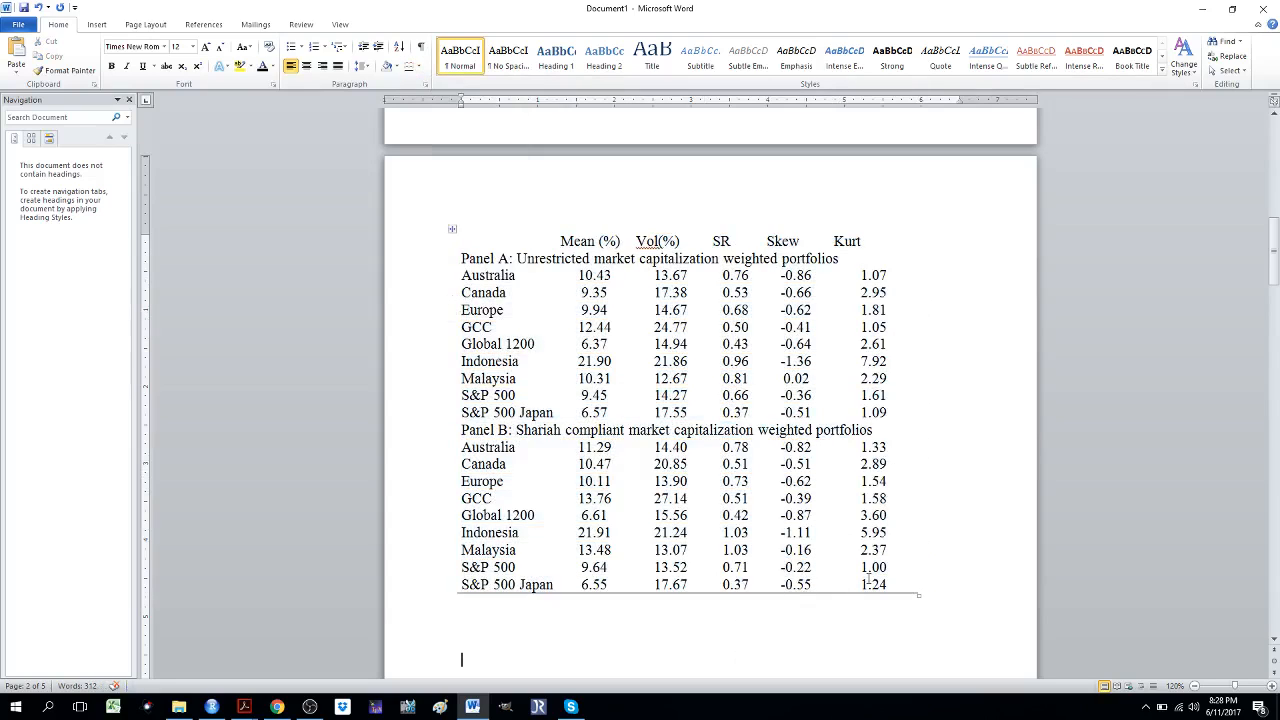
# Add a top border to the whole page 2 table
pyautogui.click(452, 229)
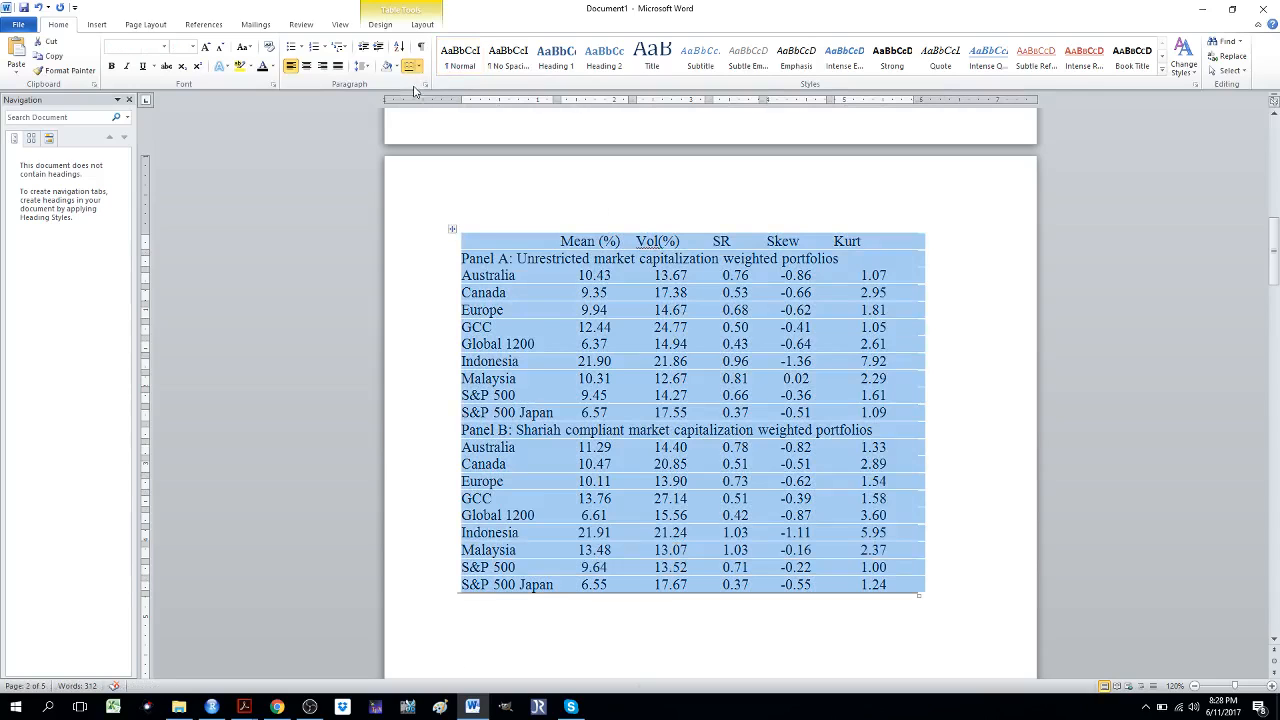
pyautogui.click(418, 67)
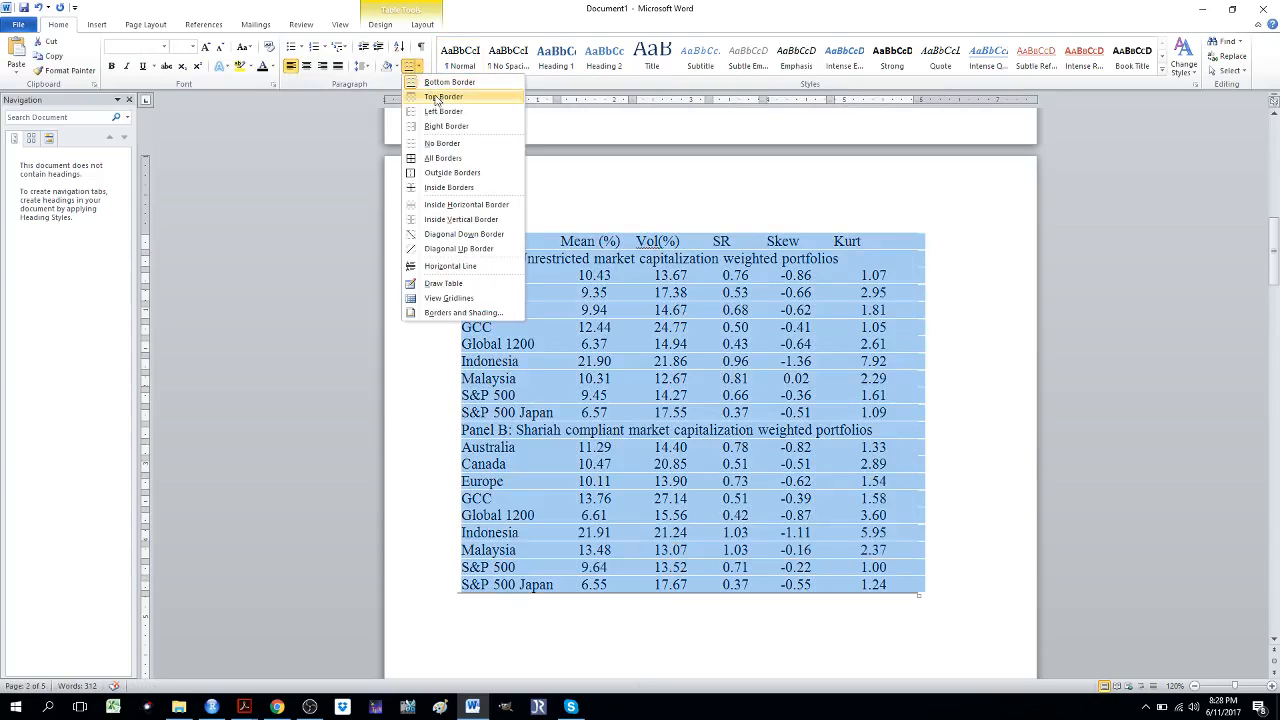
pyautogui.click(437, 97)
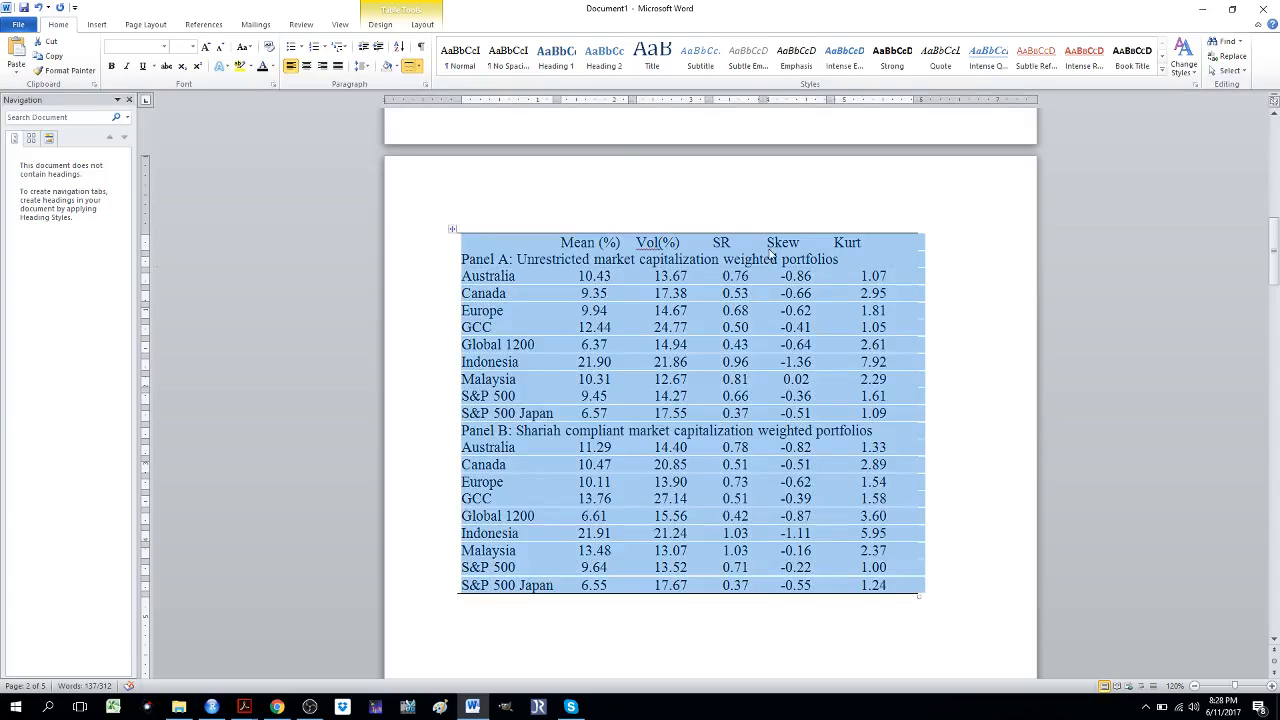
pyautogui.click(768, 244)
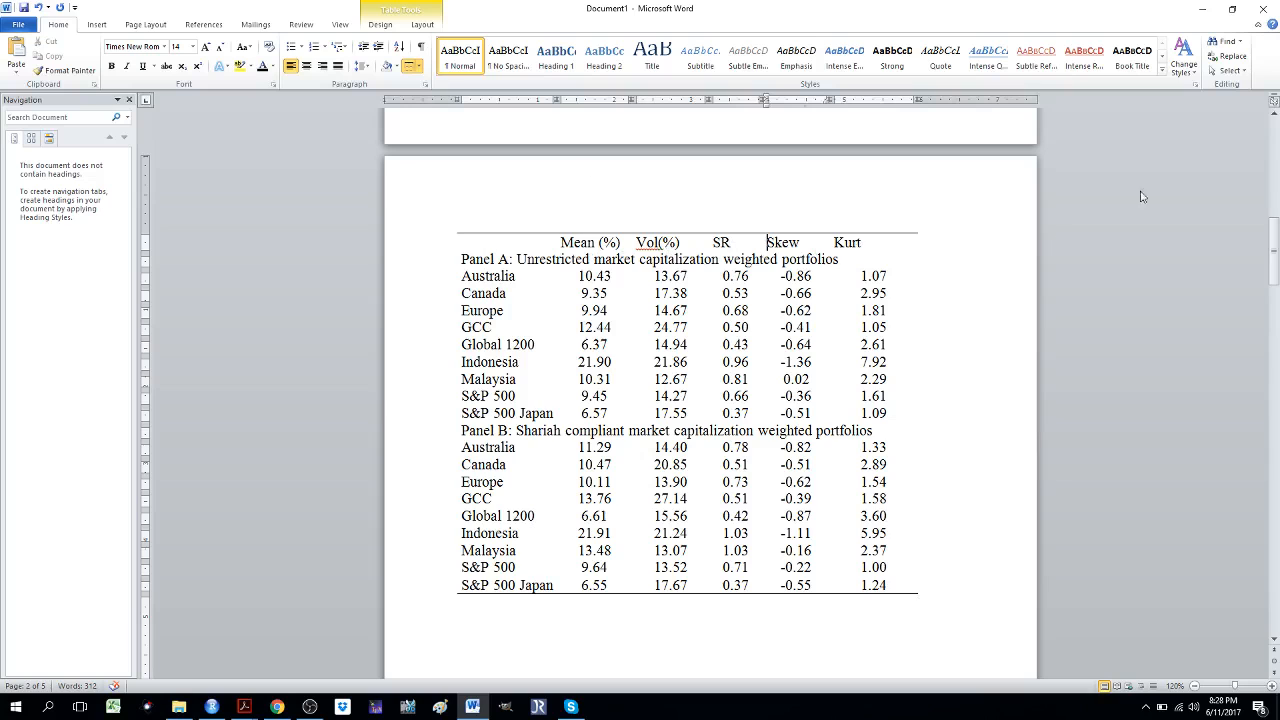
# Add a bottom border under the header row running from the empty first cell to Kurt
pyautogui.moveTo(1275, 242)
pyautogui.mouseDown()
pyautogui.moveTo(1274, 125)
pyautogui.moveTo(1275, 236)
pyautogui.mouseUp()
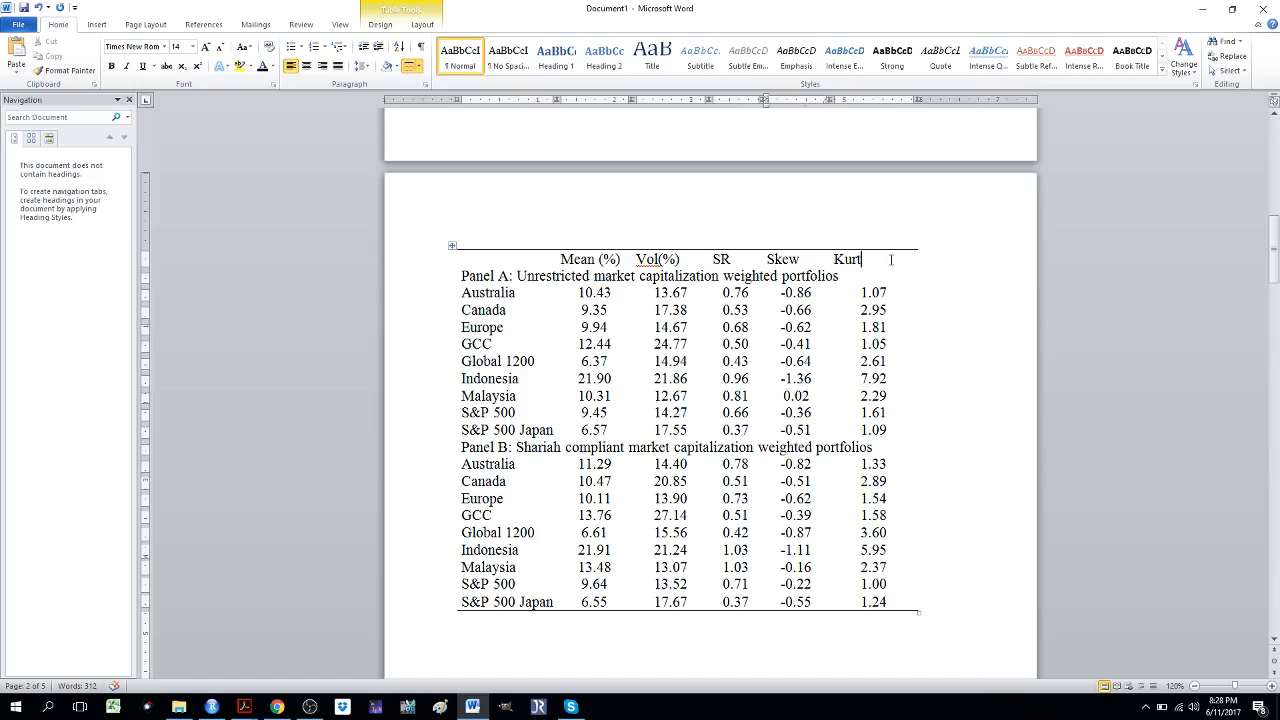
pyautogui.moveTo(891, 260); pyautogui.dragTo(533, 268)
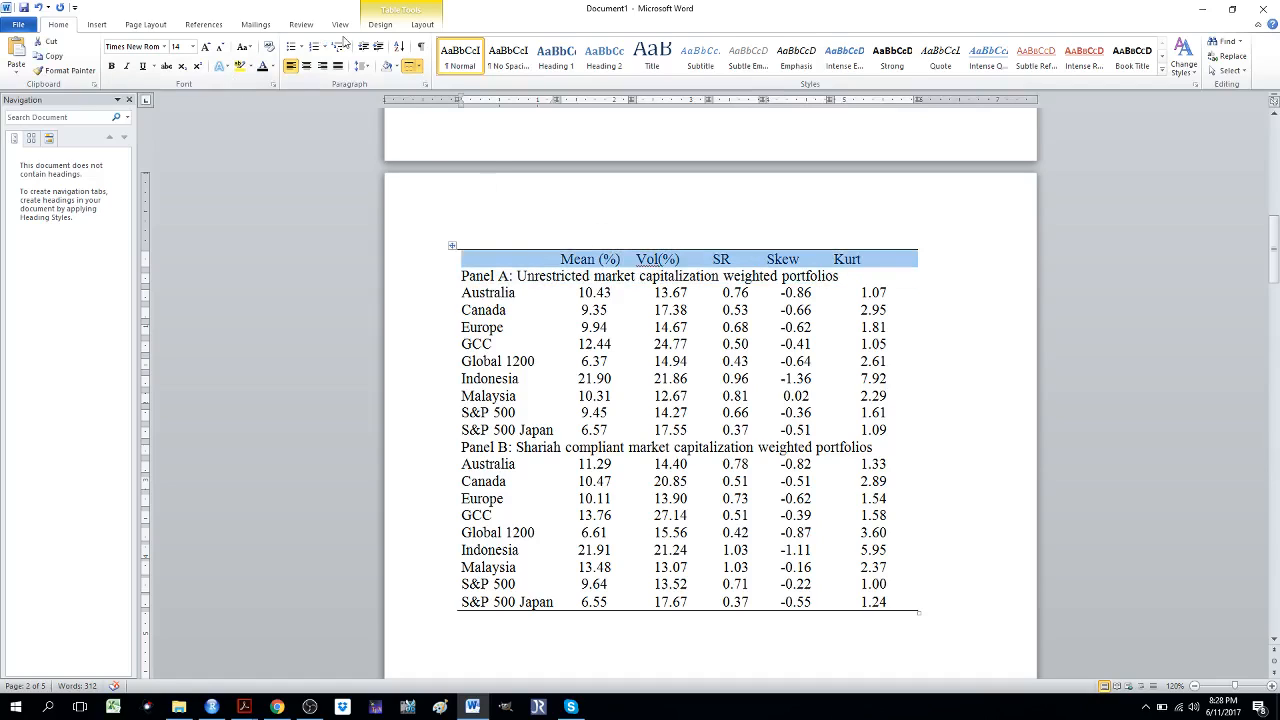
pyautogui.click(419, 67)
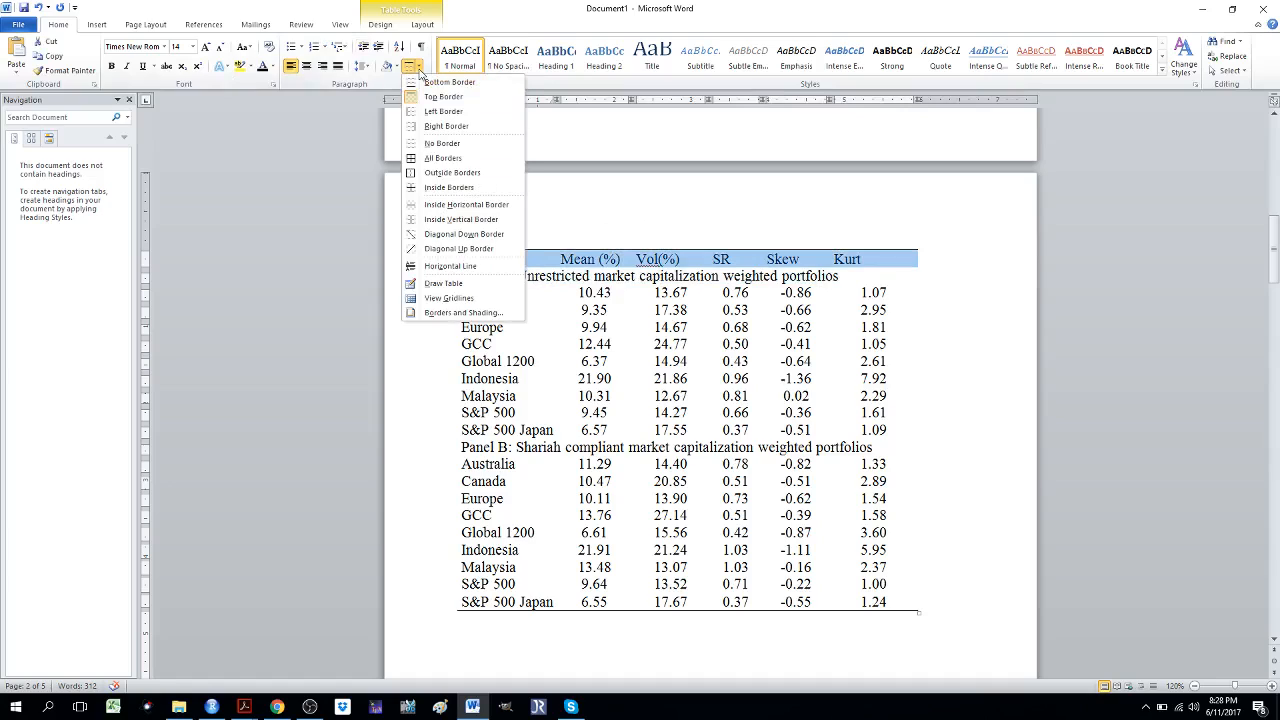
pyautogui.click(431, 84)
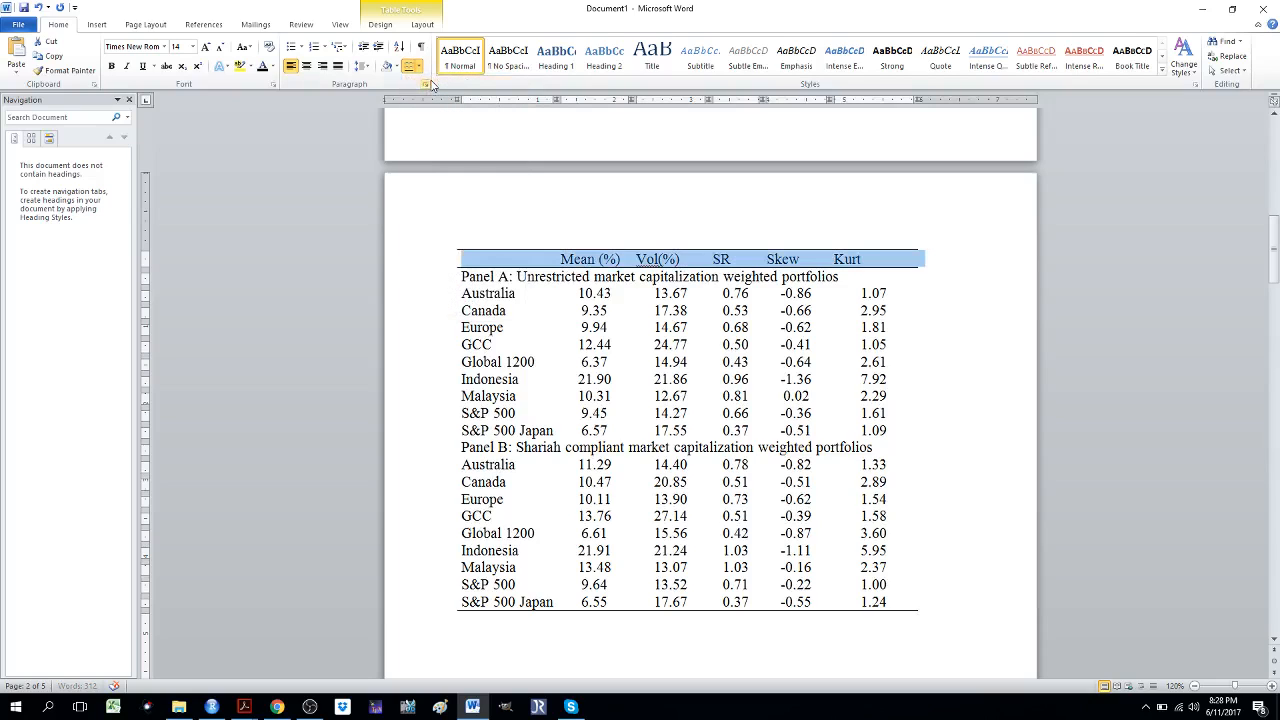
pyautogui.click(992, 452)
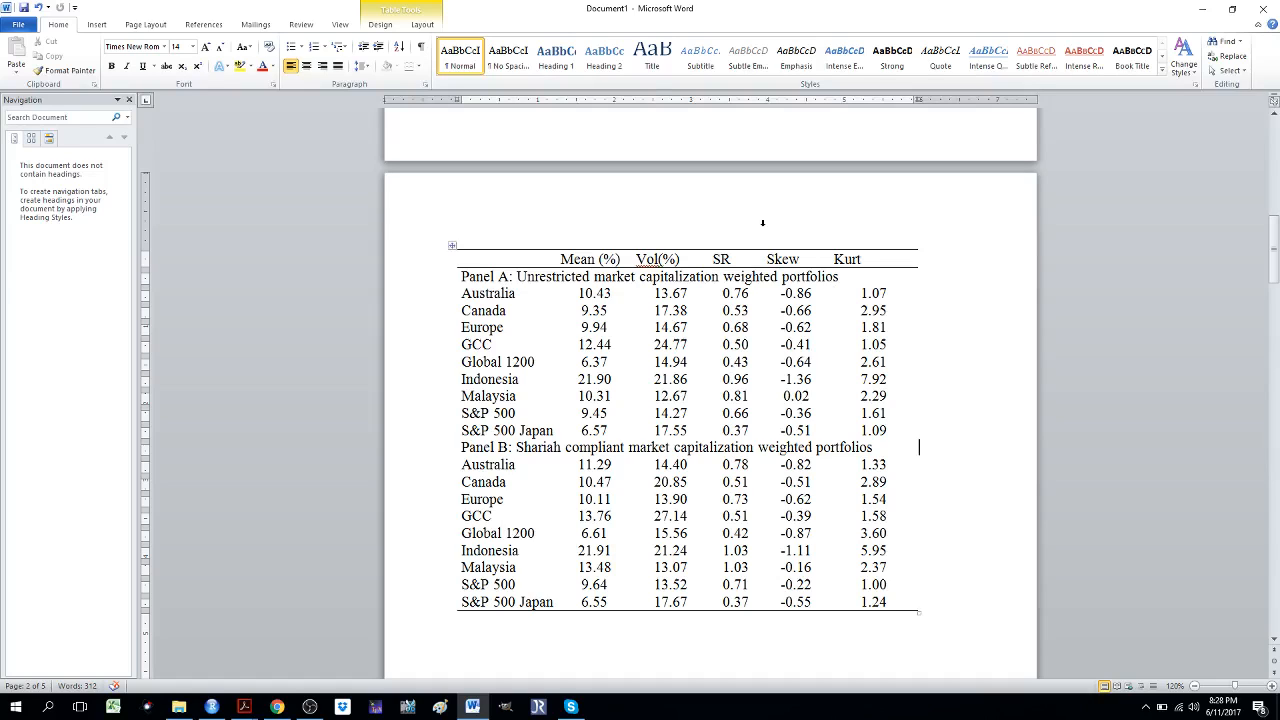
# Insert a line above the page 2 table and enter the label "Table 1:" there, followed by a new line
pyautogui.click(668, 148)
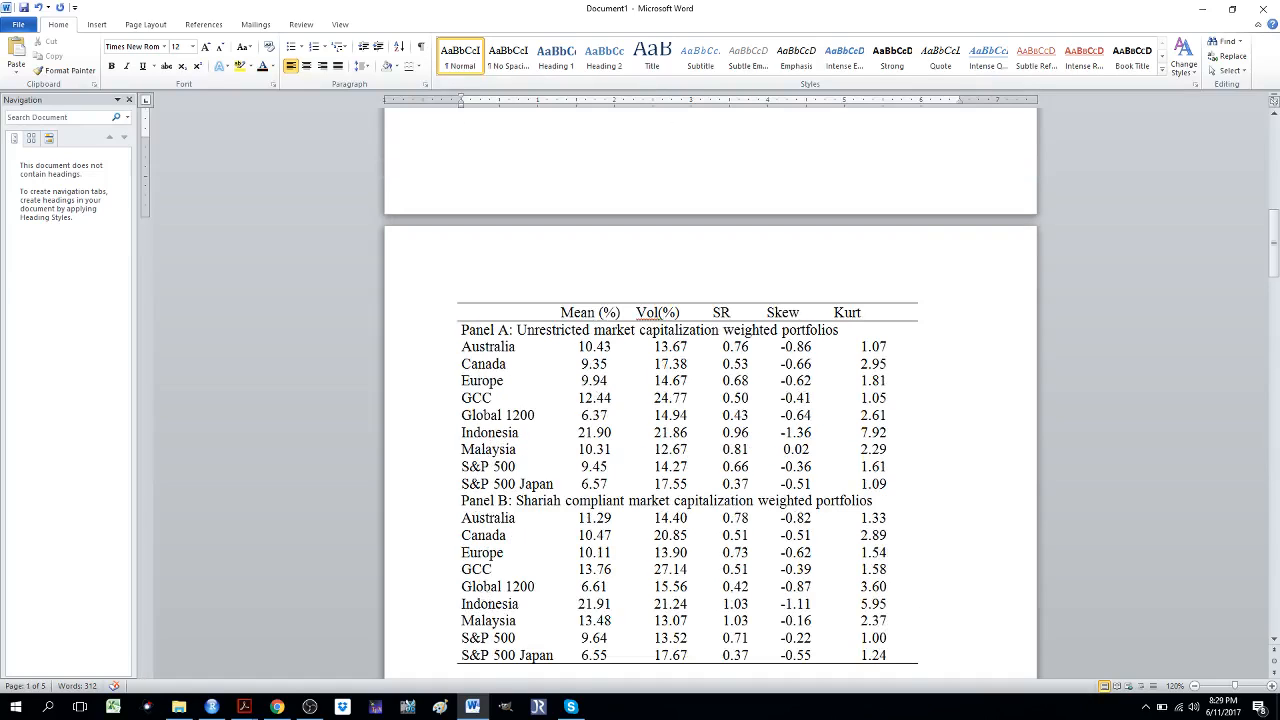
pyautogui.press('Return')
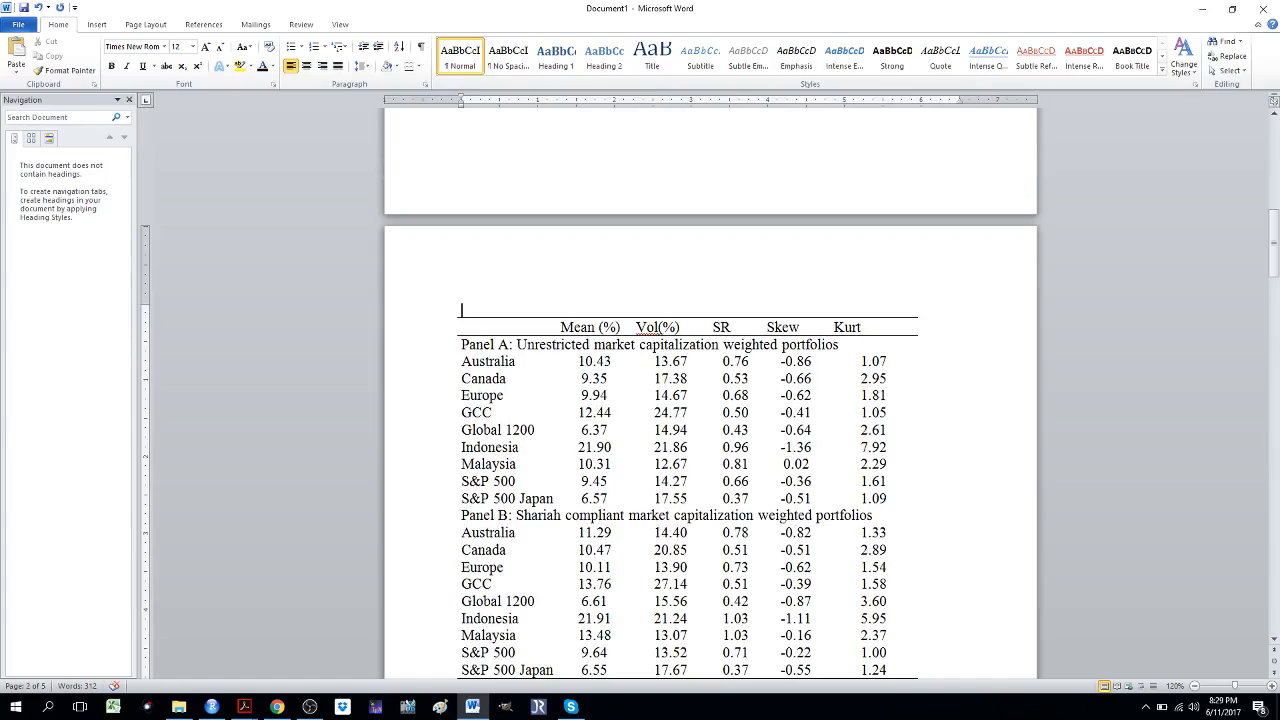
pyautogui.write('Table 1:')
pyautogui.press('Return')
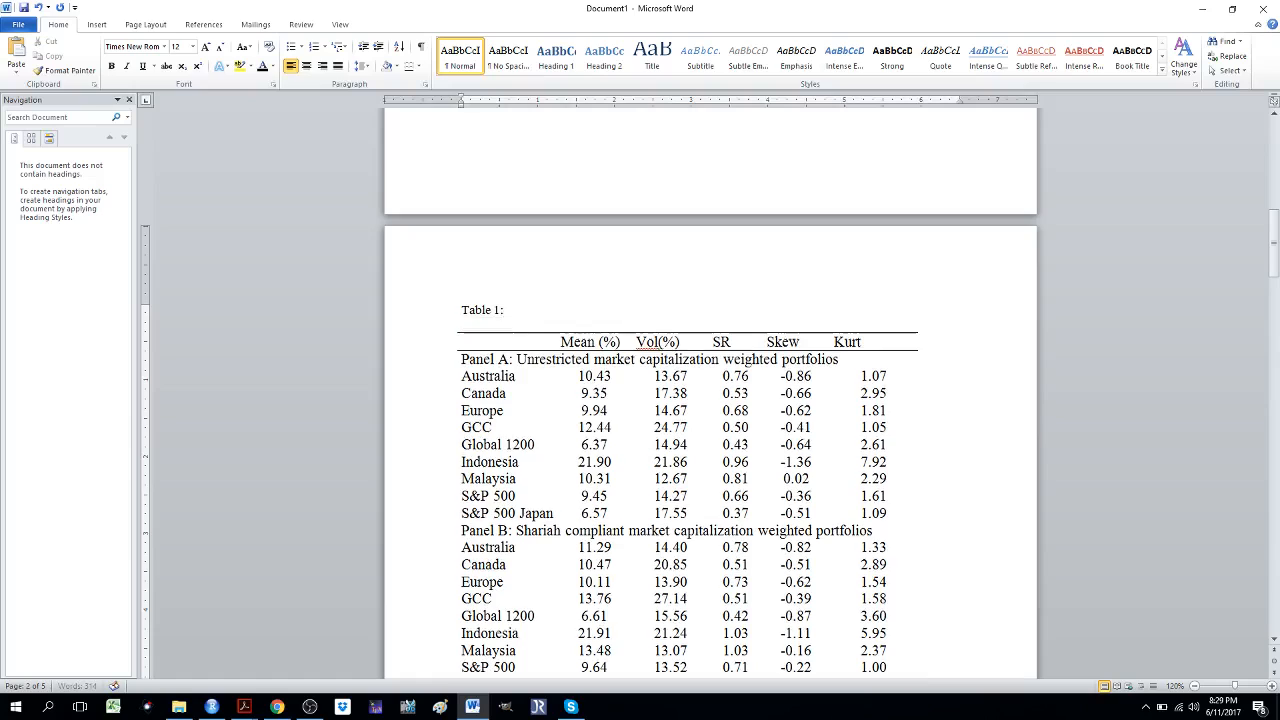
# Enter the caption "Performance comparison of different regions" on the line below "Table 1:"
pyautogui.write('Performanc ev')
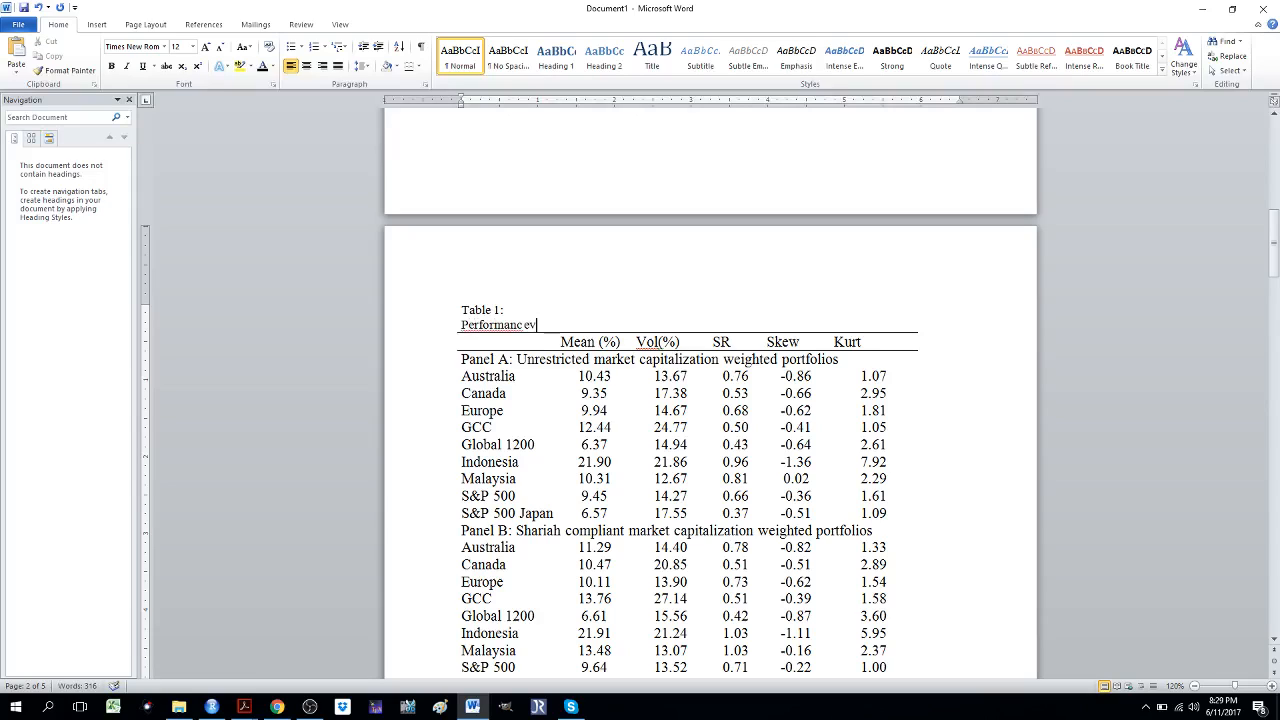
pyautogui.press('BackSpace')
pyautogui.press('BackSpace')
pyautogui.press('BackSpace')
pyautogui.write('ance')
pyautogui.press('BackSpace')
pyautogui.press('BackSpace')
pyautogui.press('BackSpace')
pyautogui.press('BackSpace')
pyautogui.press('BackSpace')
pyautogui.press('BackSpace')
pyautogui.write('ance compariso')
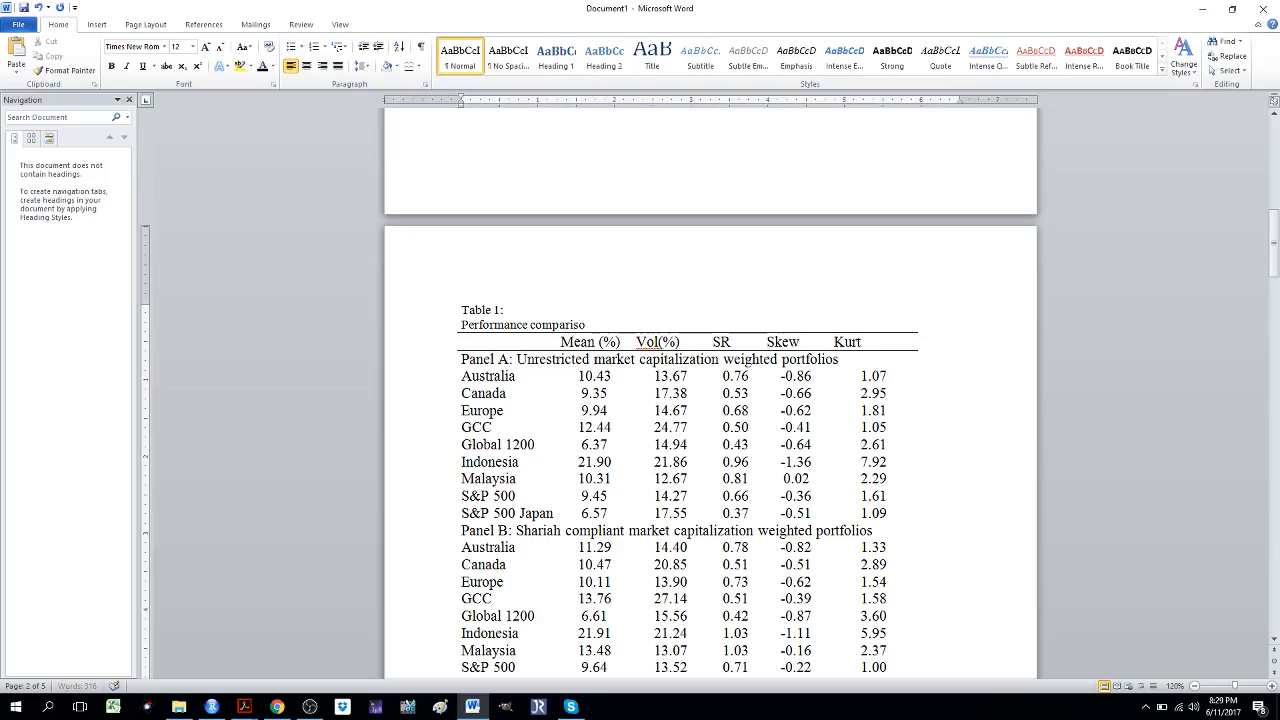
pyautogui.write('n of different regions')
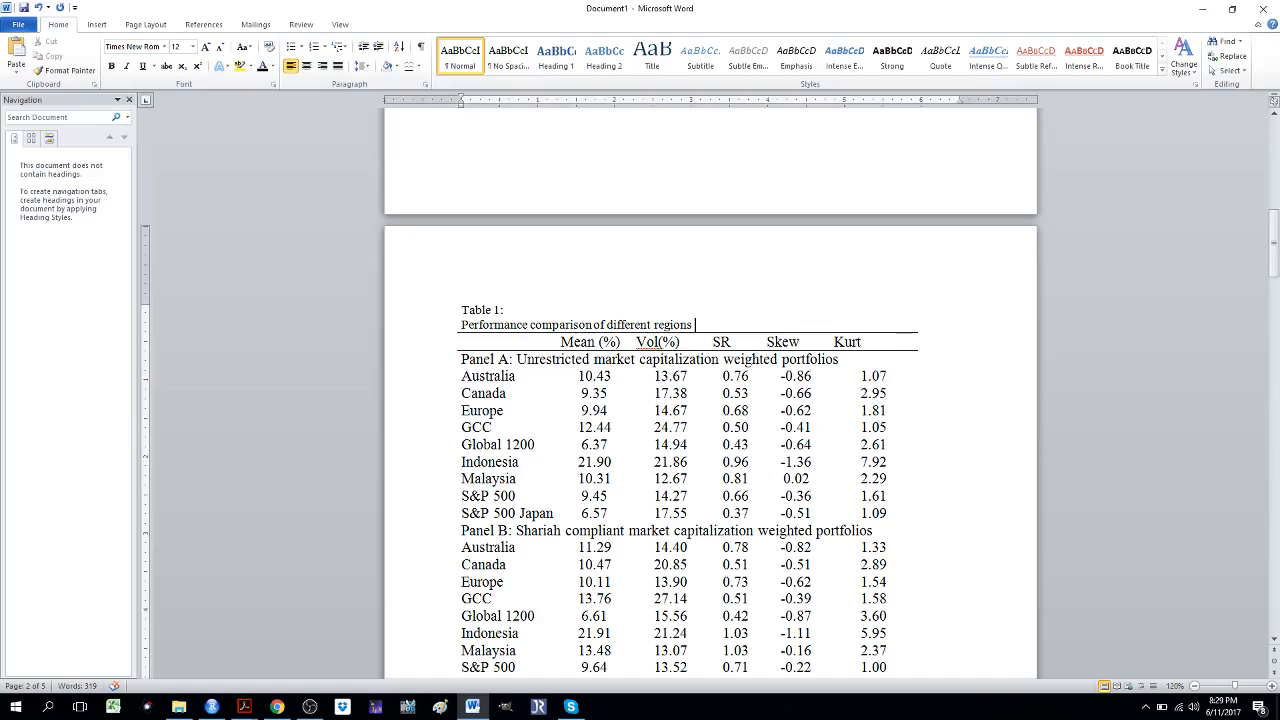
# Remove the caption's trailing space and insert a blank line between "Table 1:" and the caption
pyautogui.press('BackSpace')
pyautogui.press('Up')
pyautogui.press('Return')
pyautogui.press('Down')
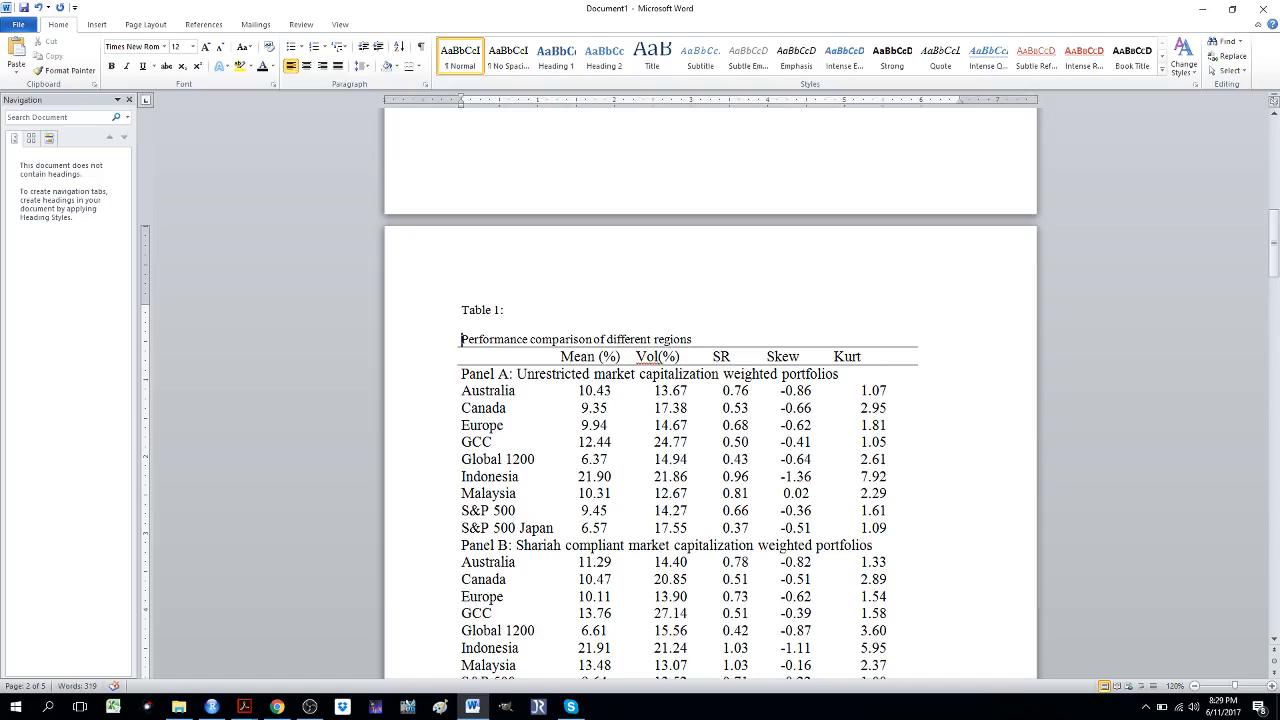
# Italicize the caption line above the table and change its case to Capitalize Each Word
pyautogui.tripleClick(698, 339)
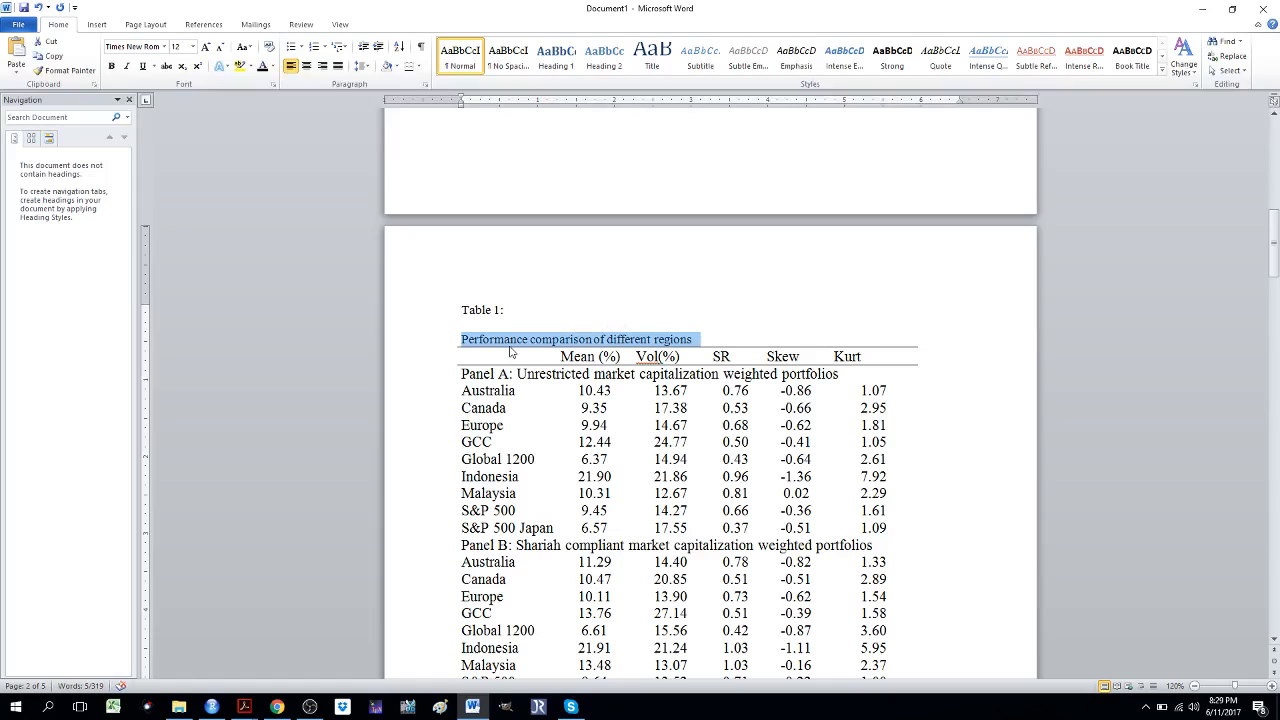
pyautogui.hotkey('ctrl', 'i')
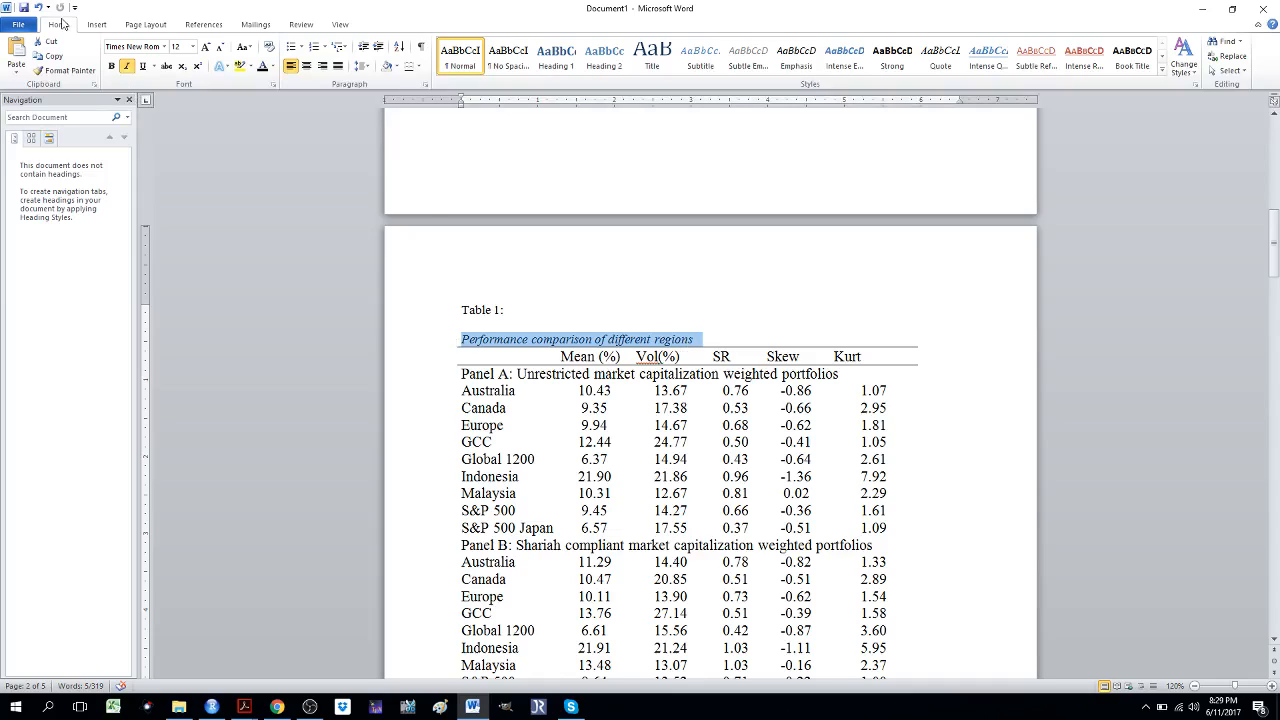
pyautogui.click(250, 51)
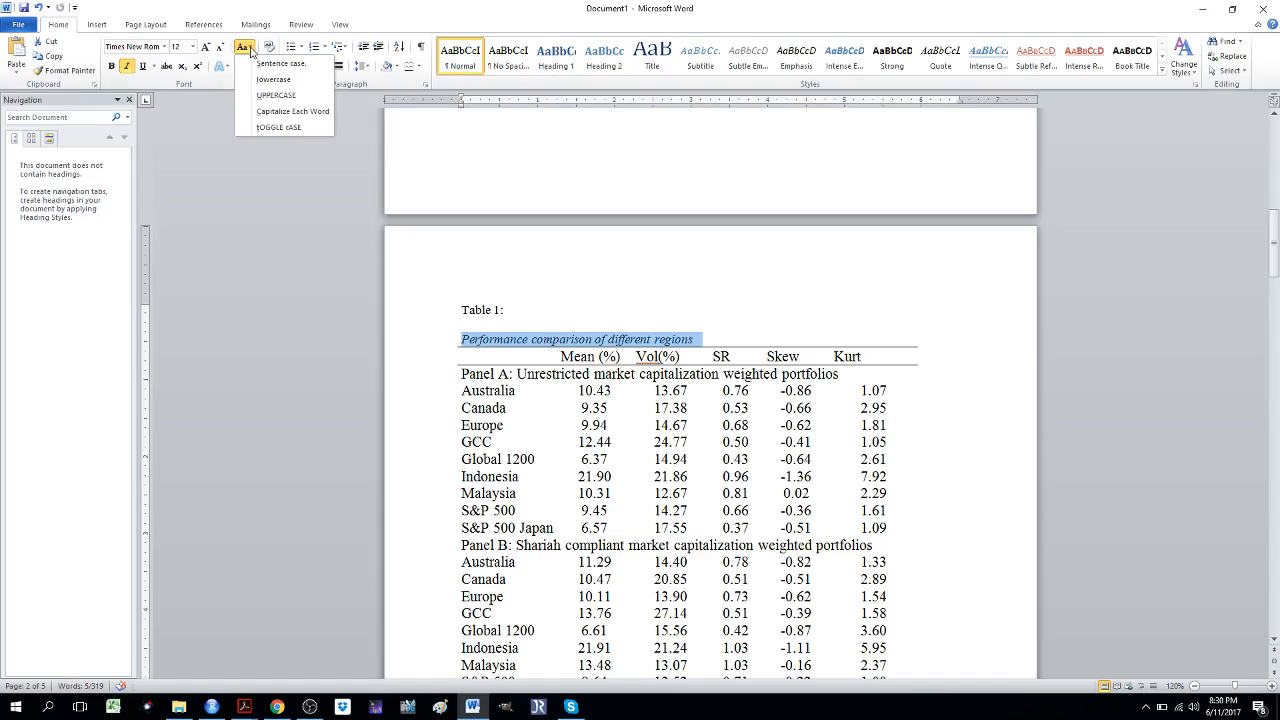
pyautogui.click(282, 112)
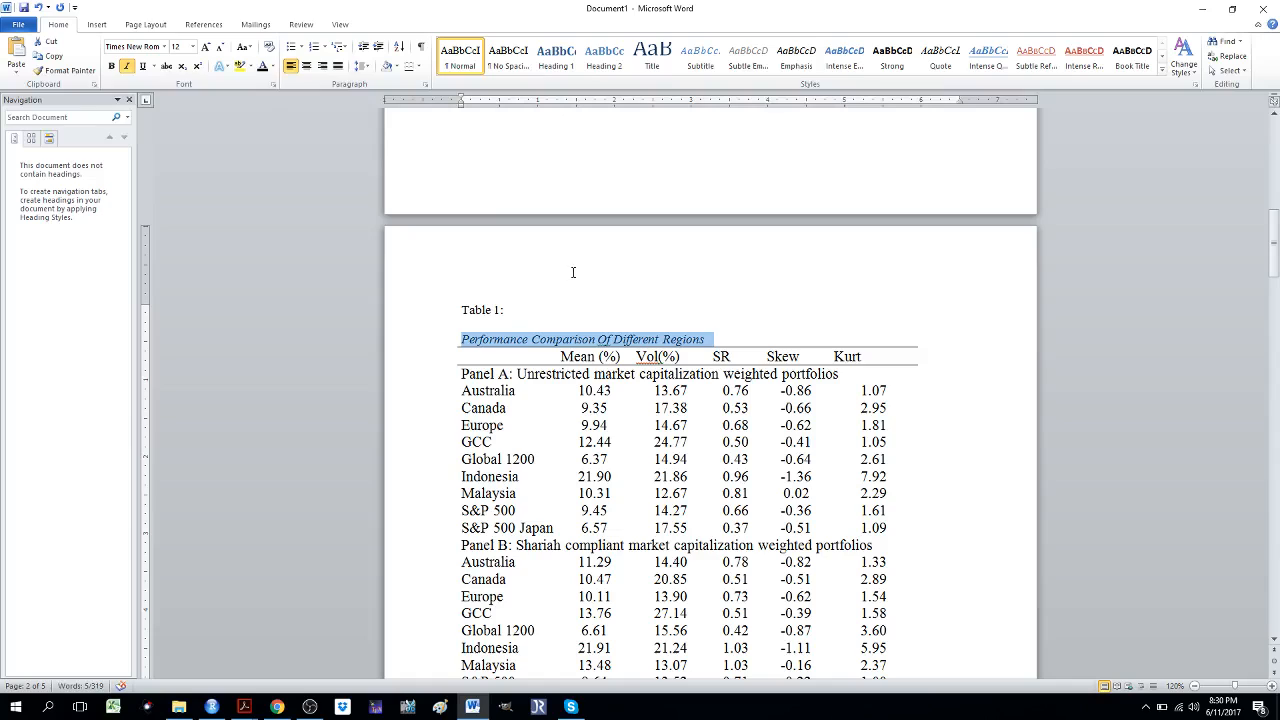
# Change "Of" to lowercase "of" in the italic caption above the table
pyautogui.click(609, 340)
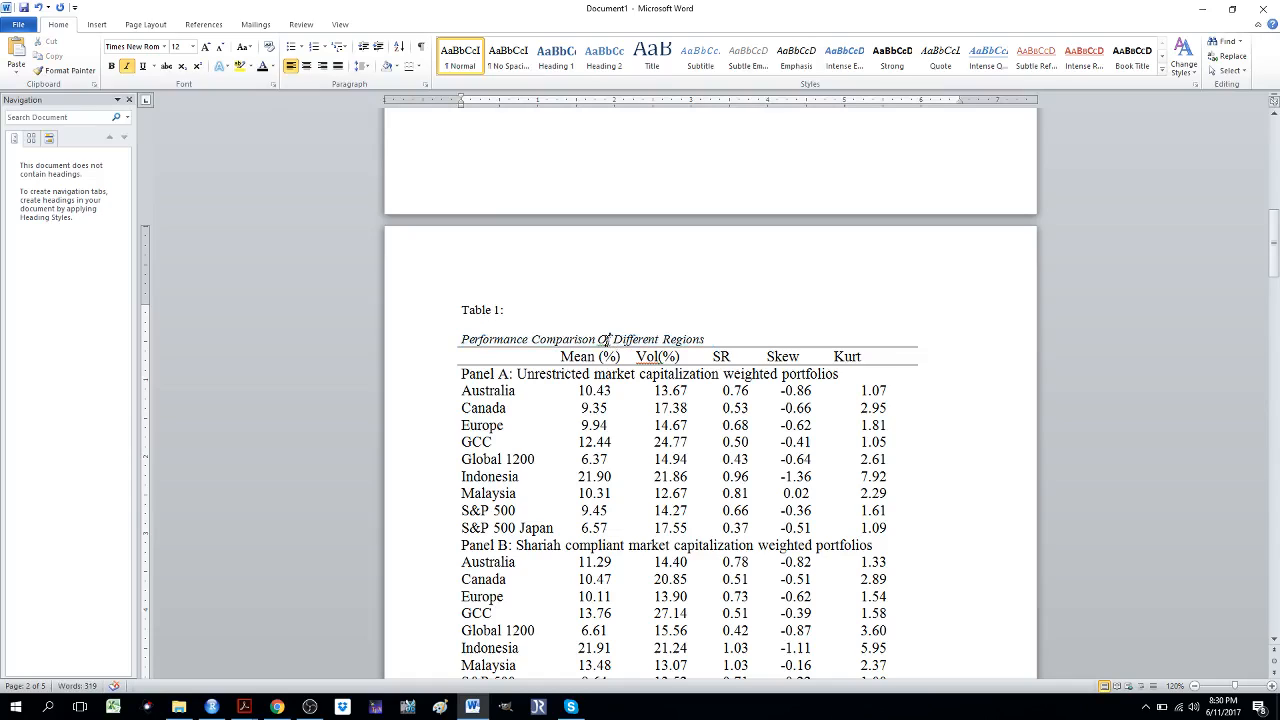
pyautogui.press('BackSpace')
pyautogui.press('BackSpace')
pyautogui.press('BackSpace')
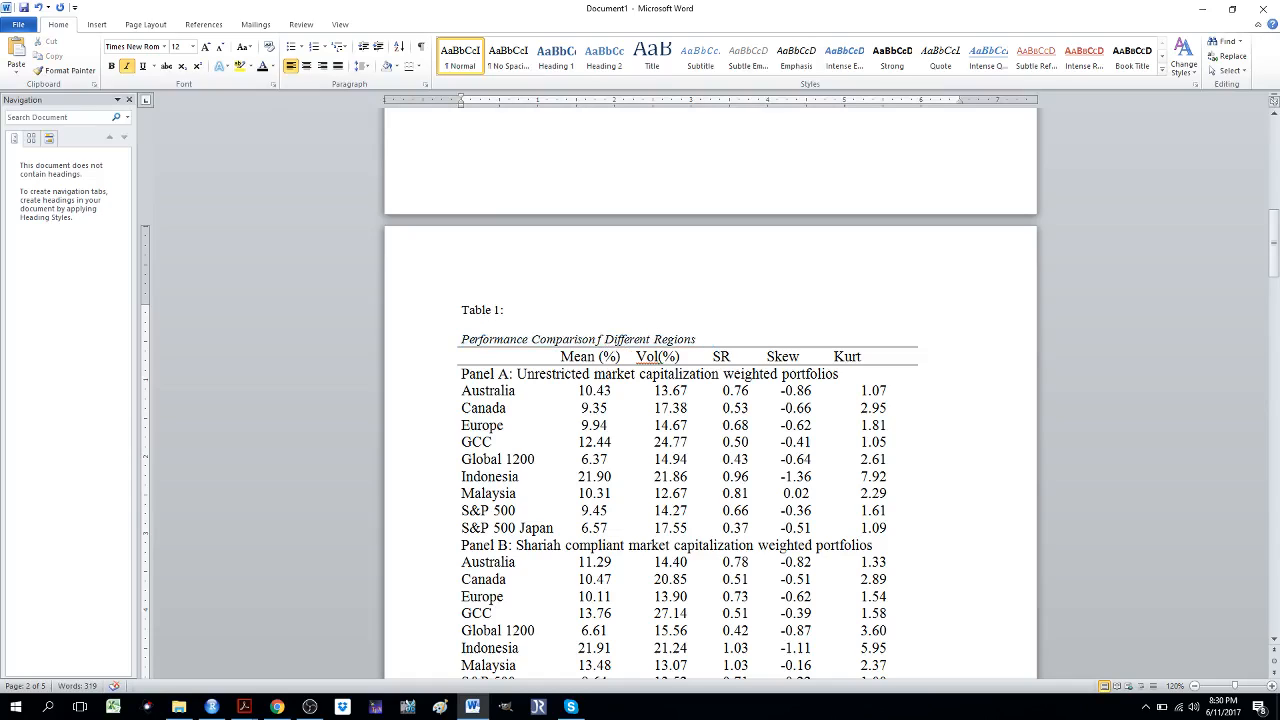
pyautogui.write('o')
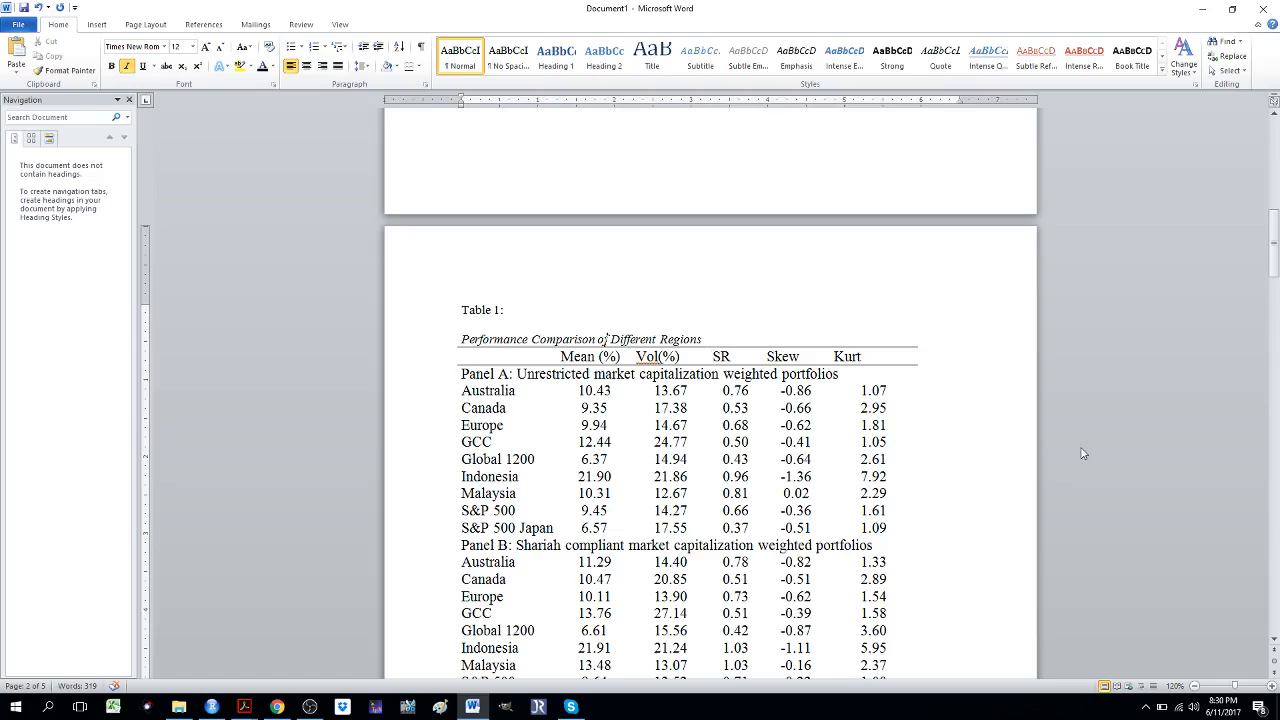
# Try font sizes 12, 10 and a smaller one on the whole table, and set it back to 14
pyautogui.scroll(-3, 1274, 641)
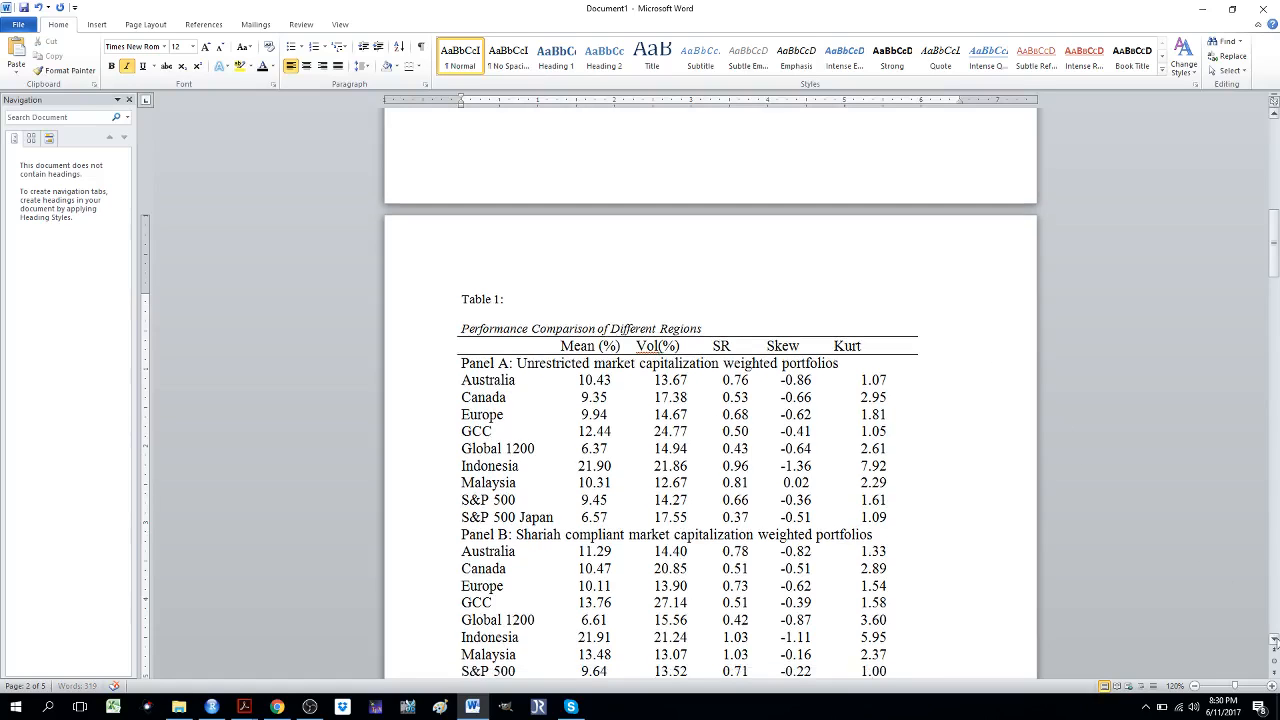
pyautogui.scroll(-1, 1274, 641)
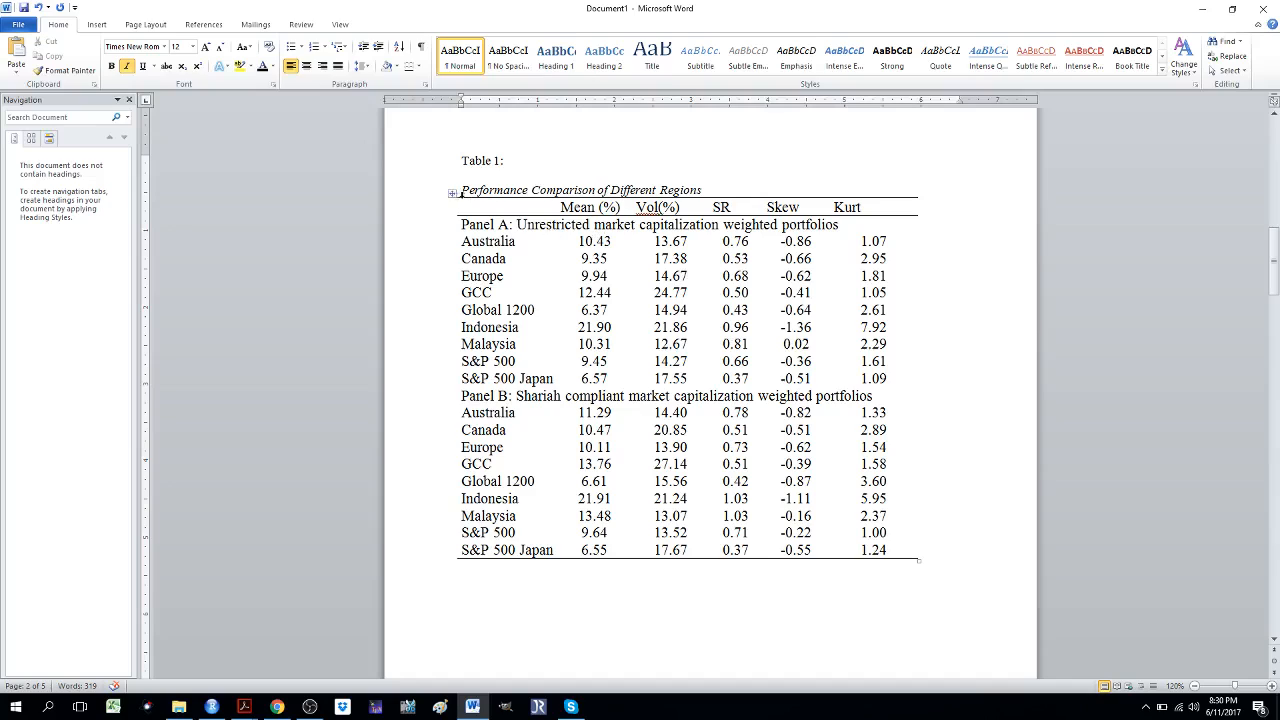
pyautogui.click(452, 195)
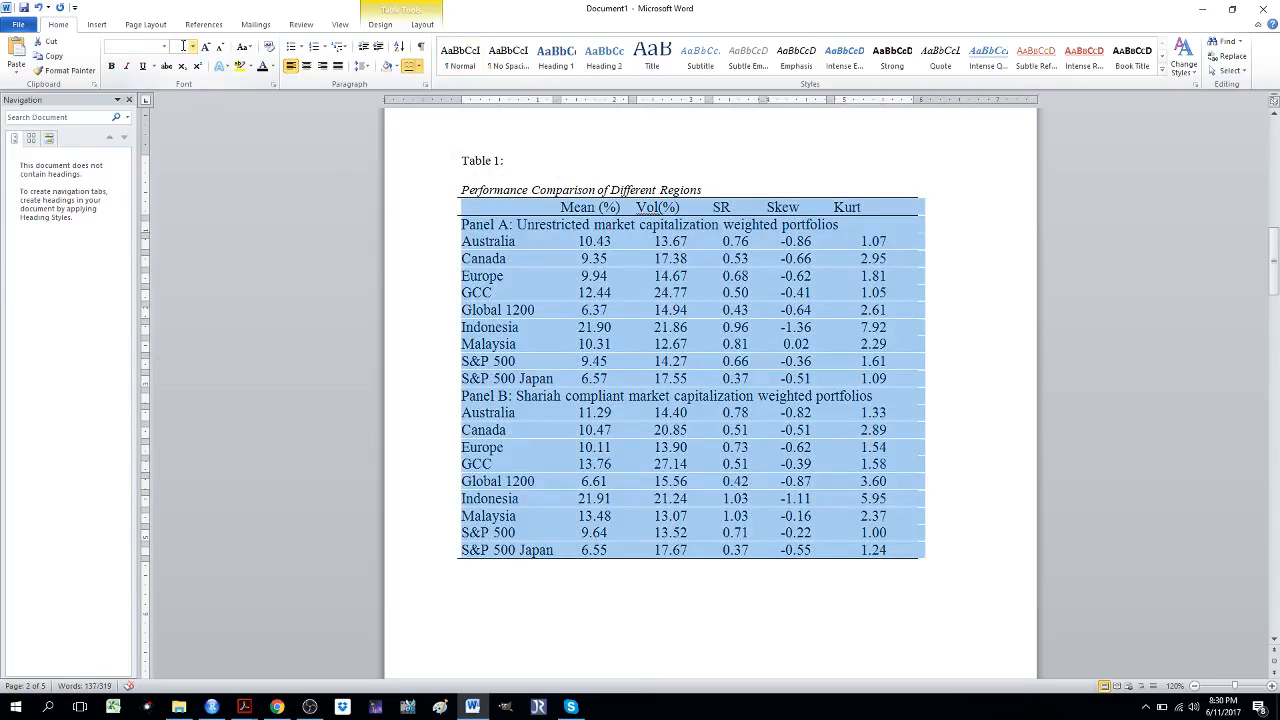
pyautogui.write('12')
pyautogui.press('Return')
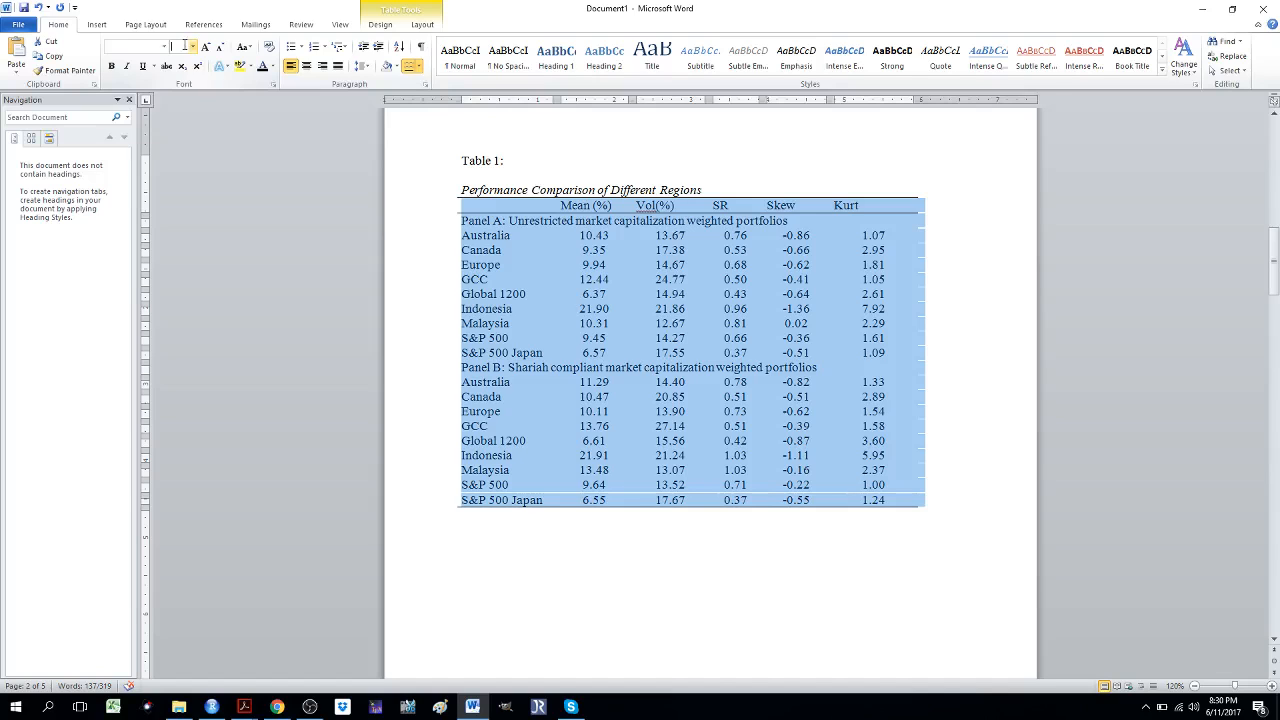
pyautogui.write('10')
pyautogui.press('Return')
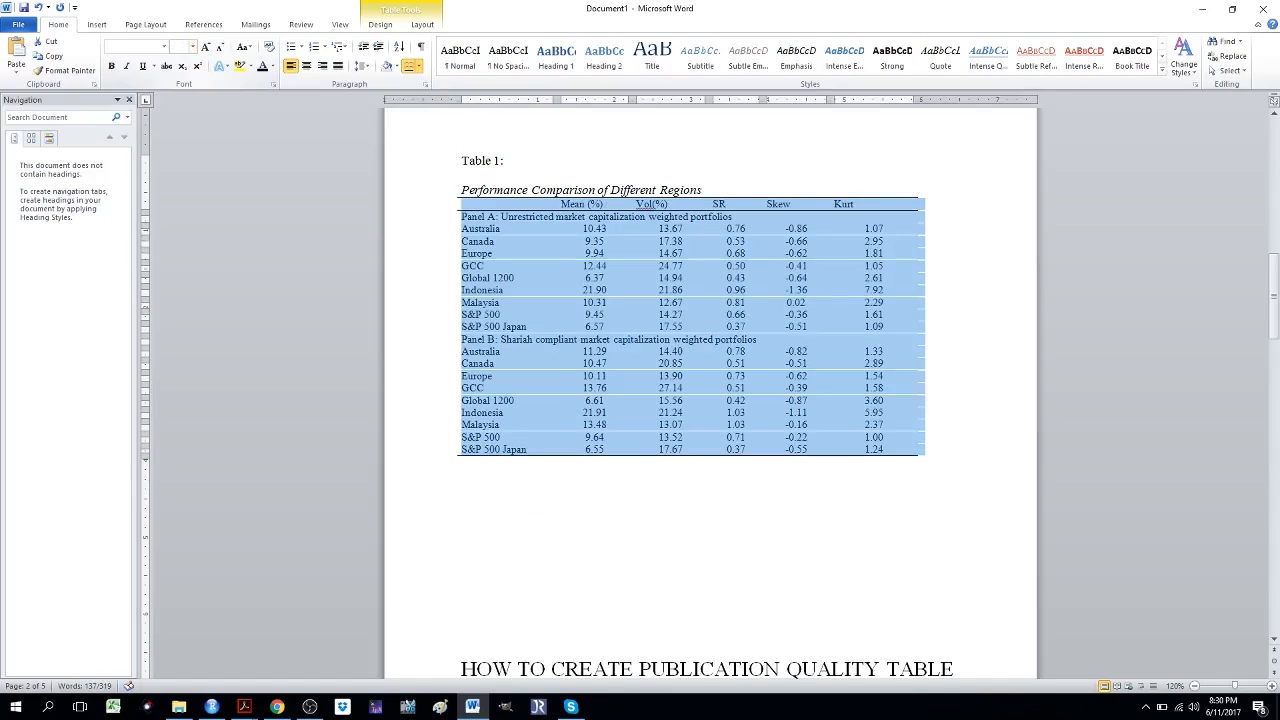
pyautogui.click(185, 48)
pyautogui.press('Return')
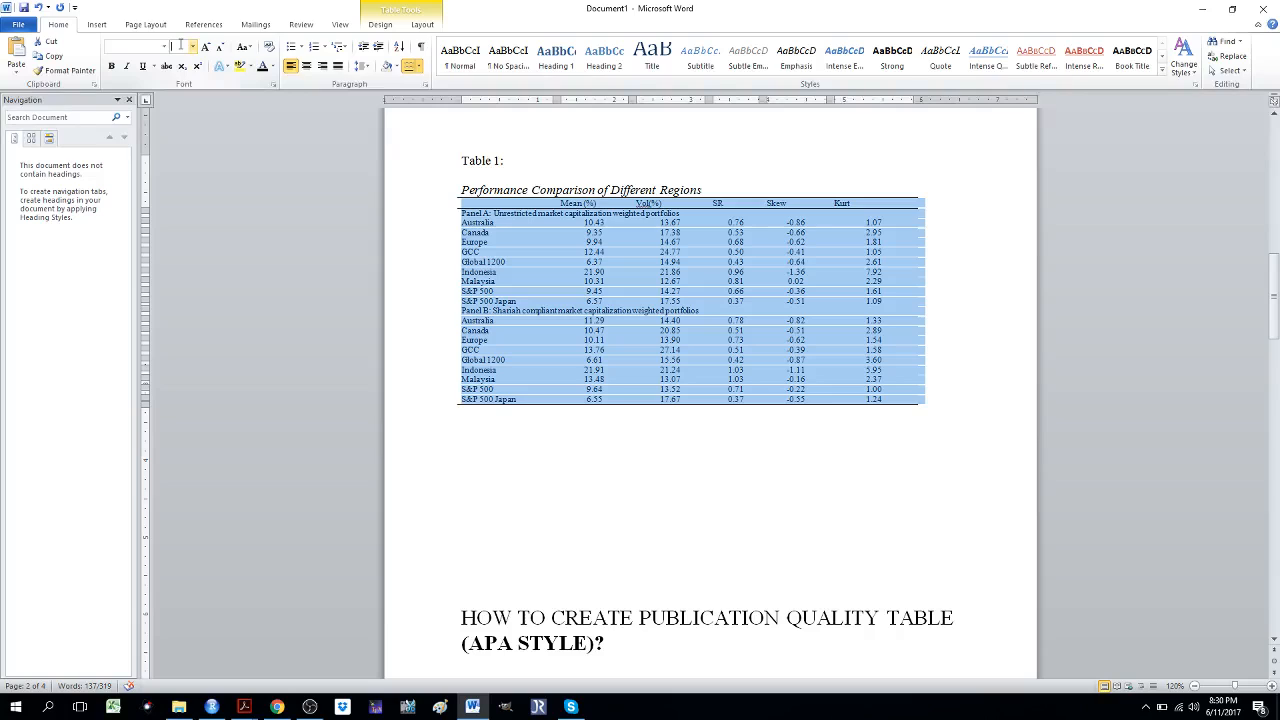
pyautogui.write('14')
pyautogui.press('Return')
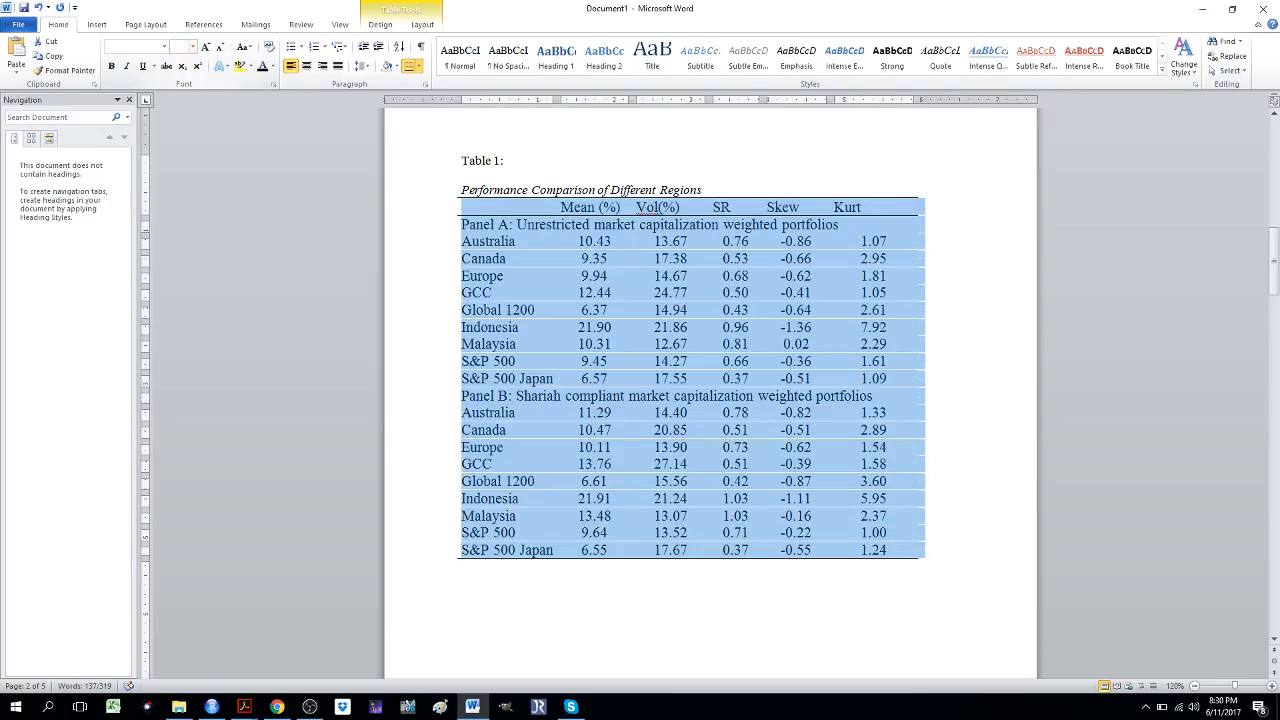
# Try the Arial font on the whole table, return it to Times New Roman, and deselect the table
pyautogui.click(145, 47)
pyautogui.write('Times New Roman')
pyautogui.press('Return')
pyautogui.click(127, 47)
pyautogui.write('Arial')
pyautogui.press('Return')
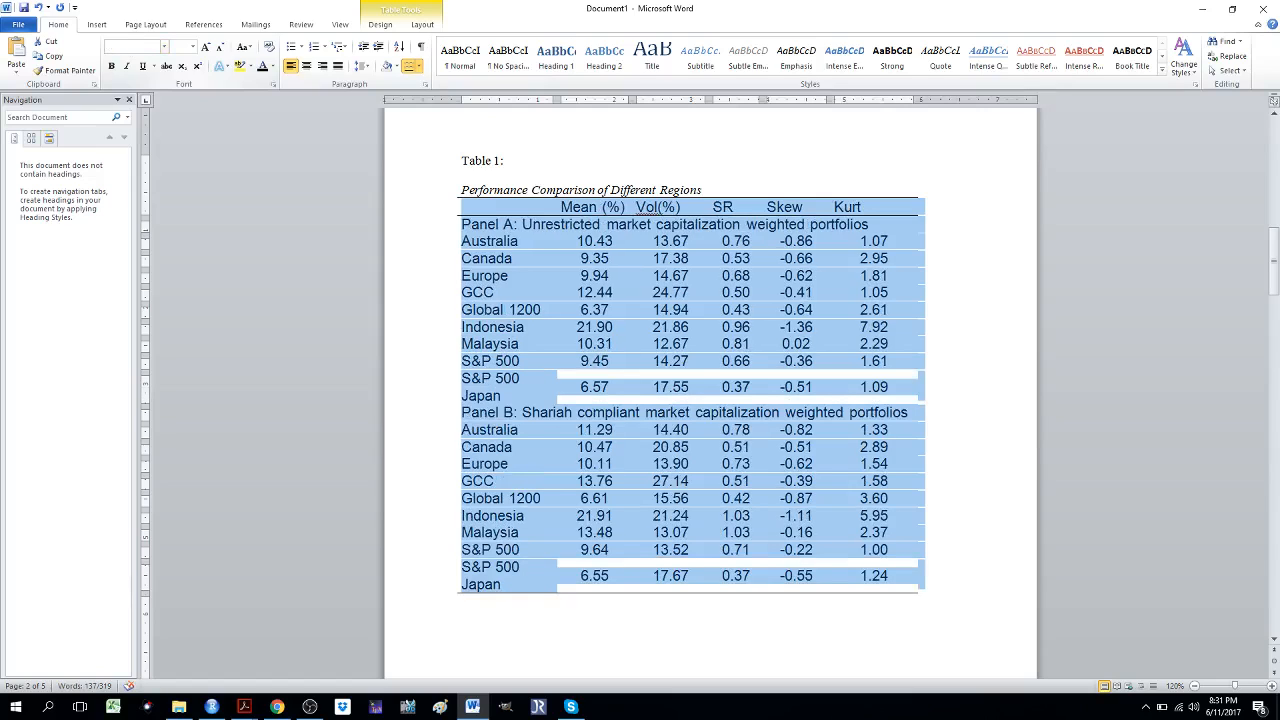
pyautogui.click(118, 46)
pyautogui.write('Times New Rom')
pyautogui.press('Return')
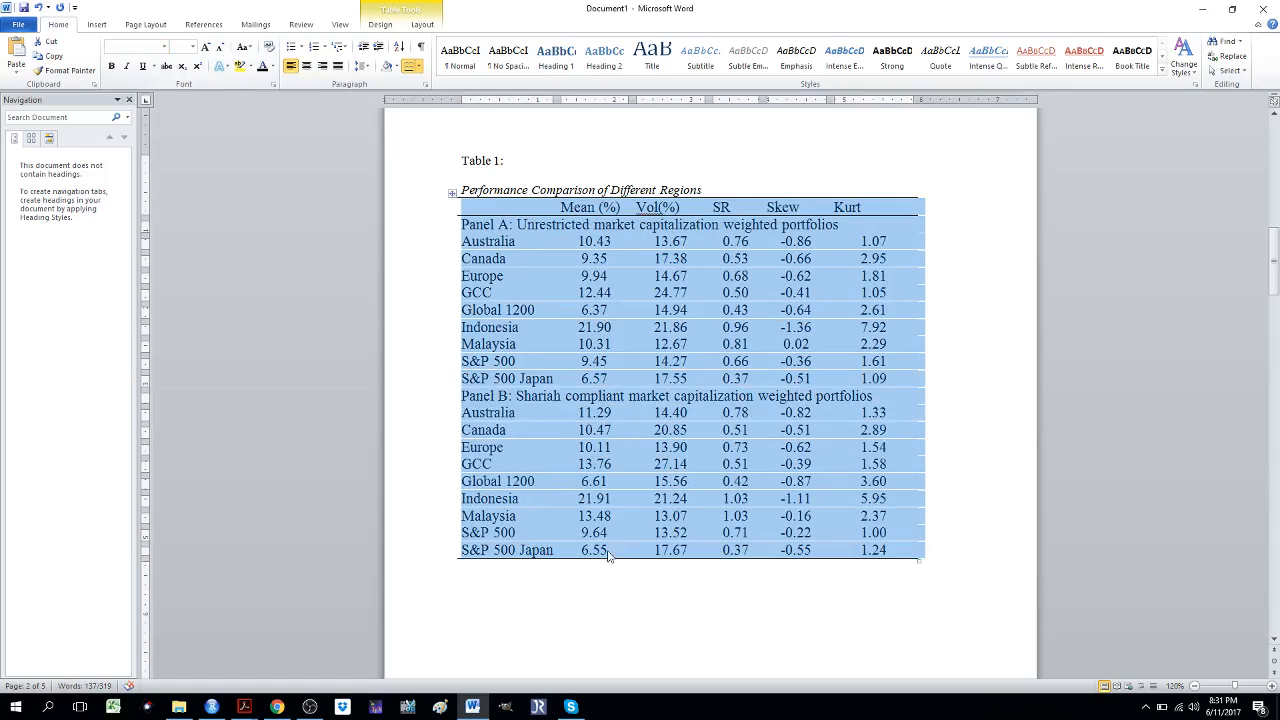
pyautogui.click(629, 608)
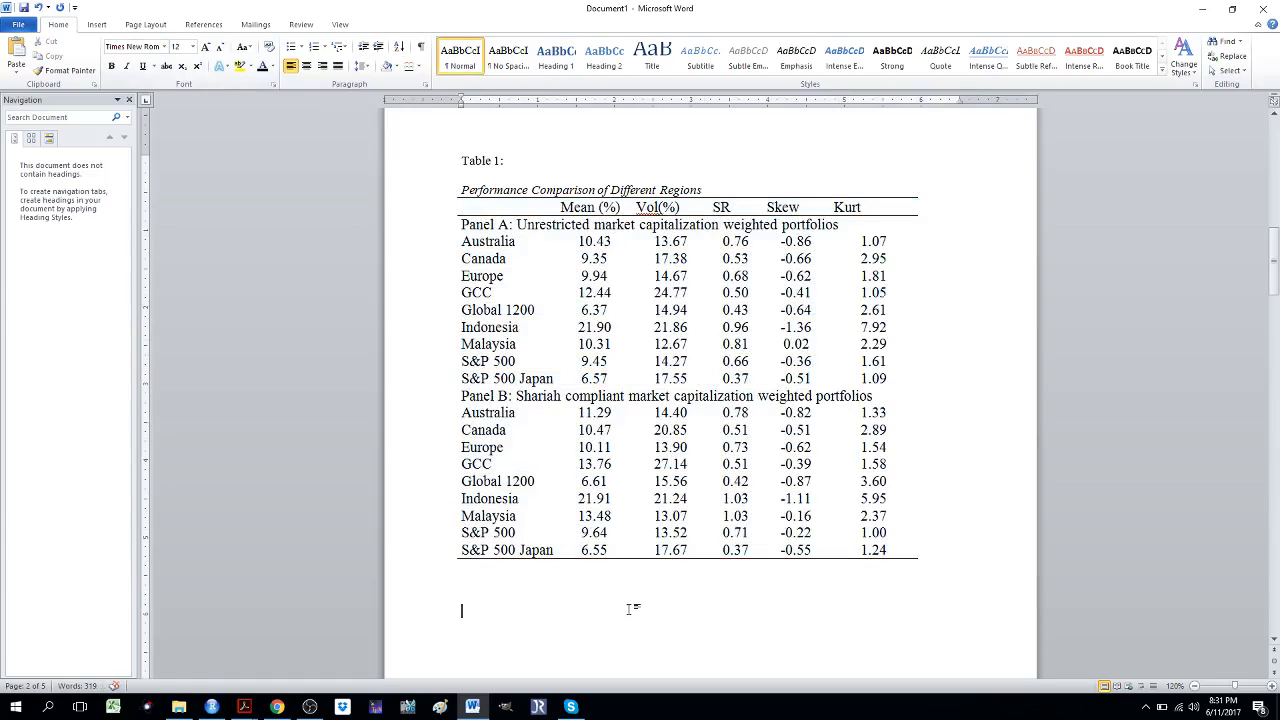
# Insert a space between "Vol" and "(%)" in the table's header row
pyautogui.click(659, 207)
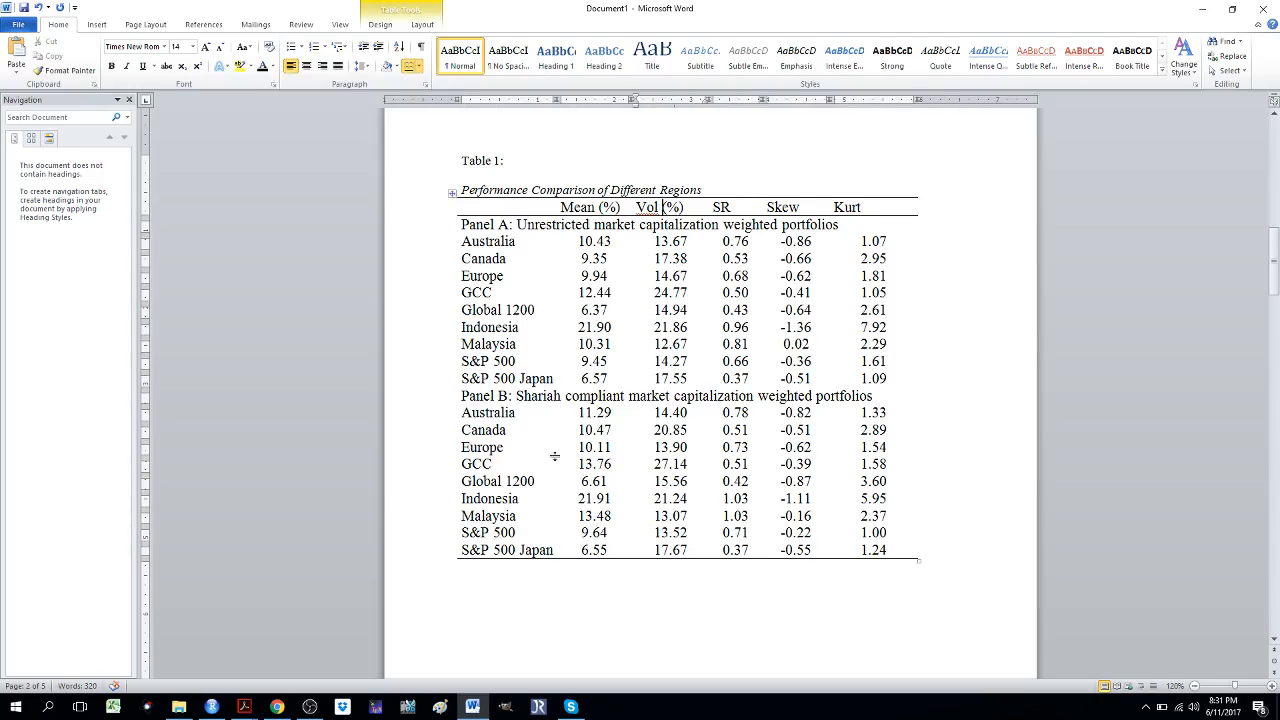